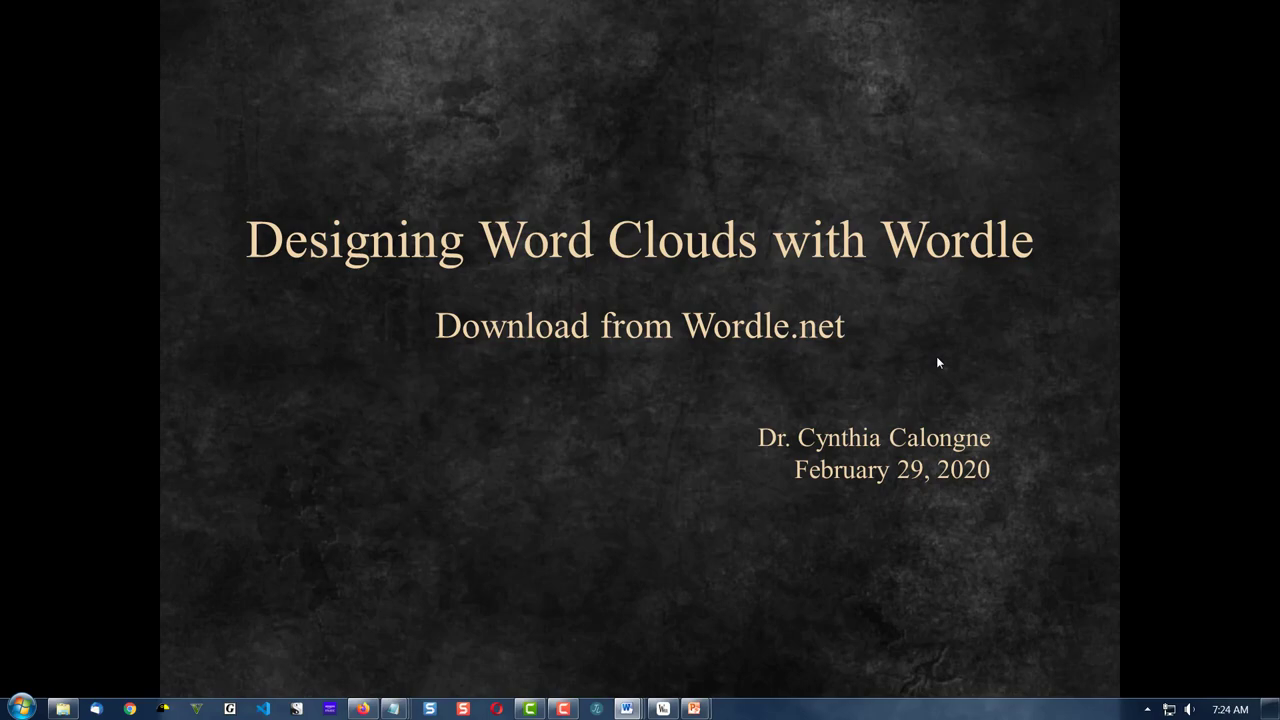
- Leave the PowerPoint slide show to bring up the Wordle window with its empty text input
key(alt+Tab)
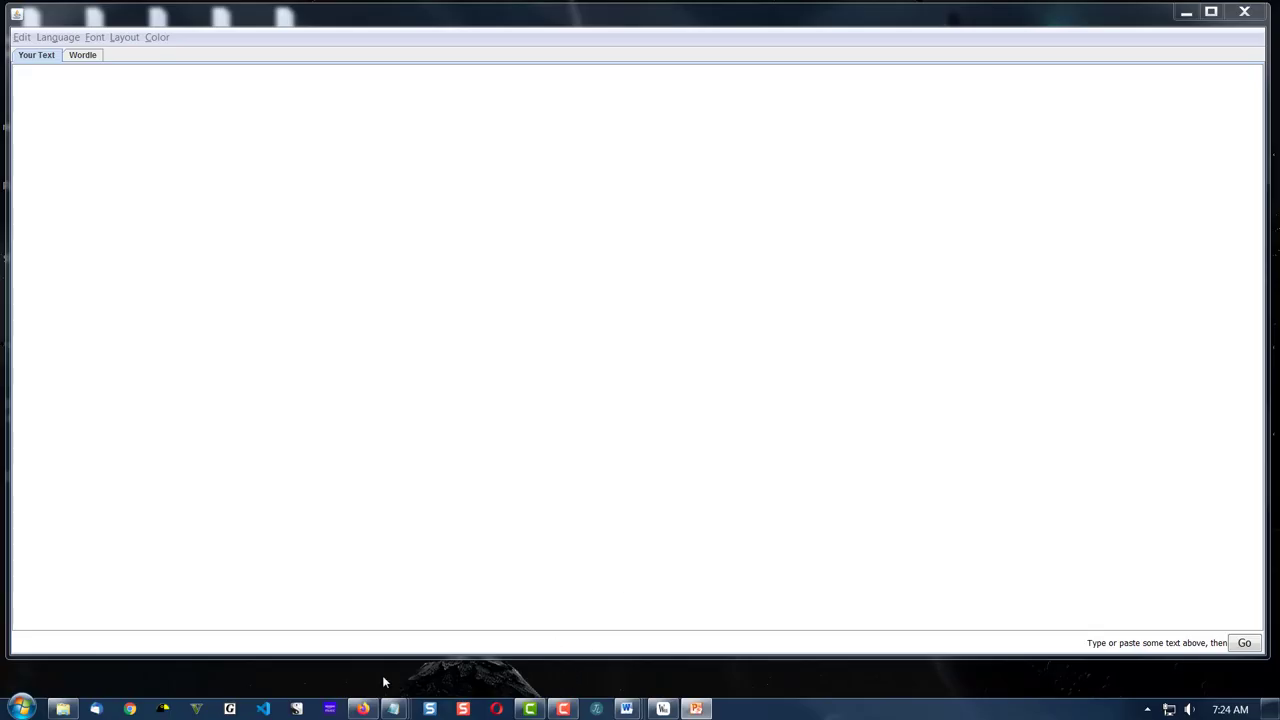
- Bring forward the wordle.net page listing the Windows and Mac OS X installer downloads
click(362, 708)
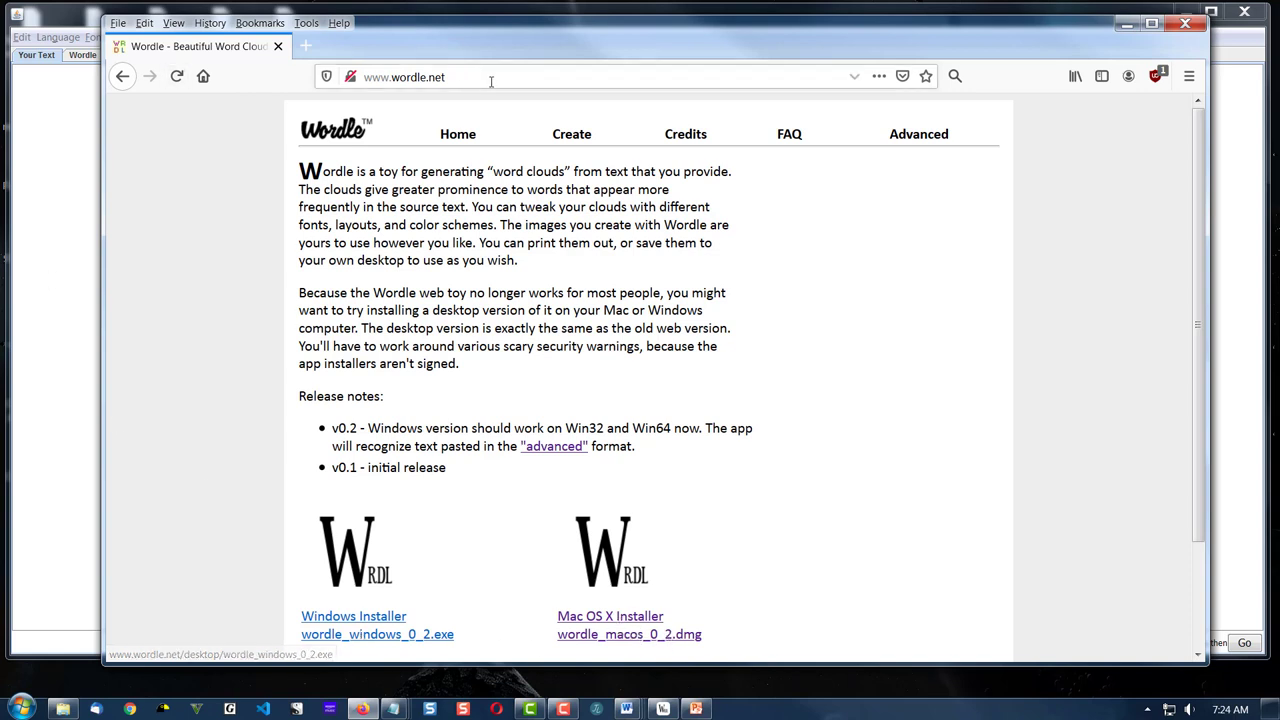
- Paste the copied references and key-term definitions into Wordle's empty Your Text area
click(1126, 23)
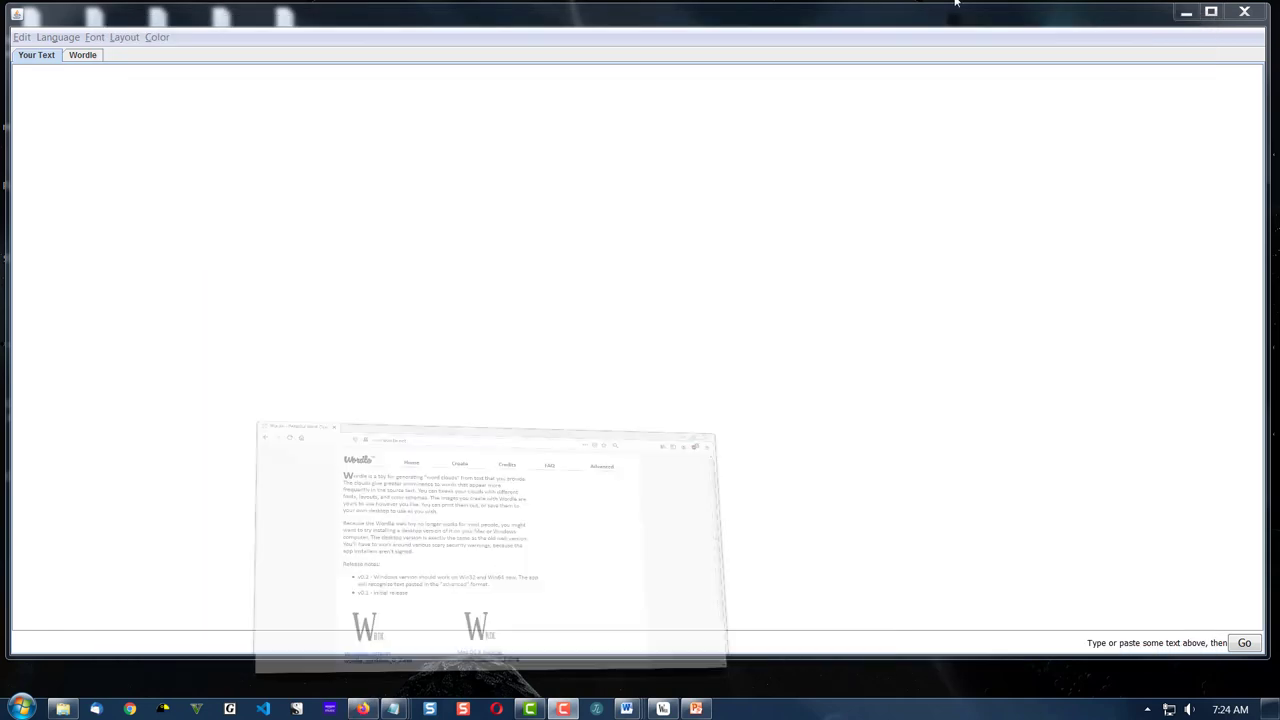
click(35, 56)
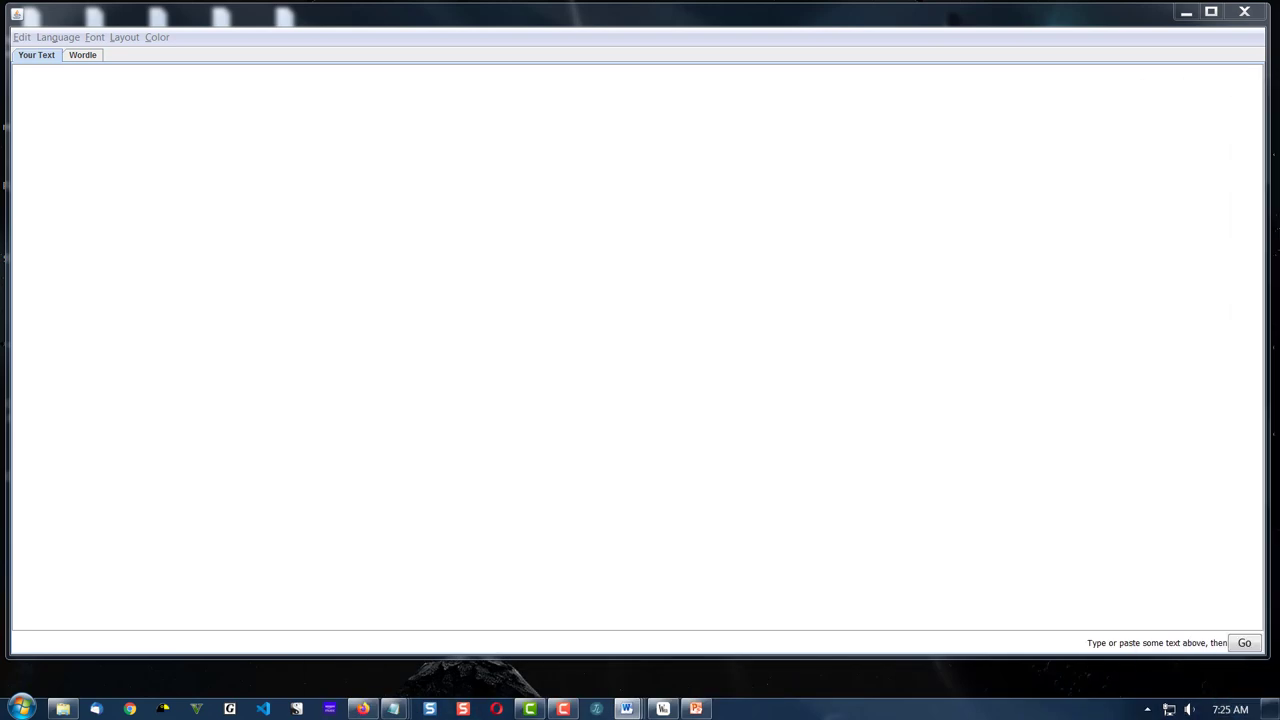
click(302, 184)
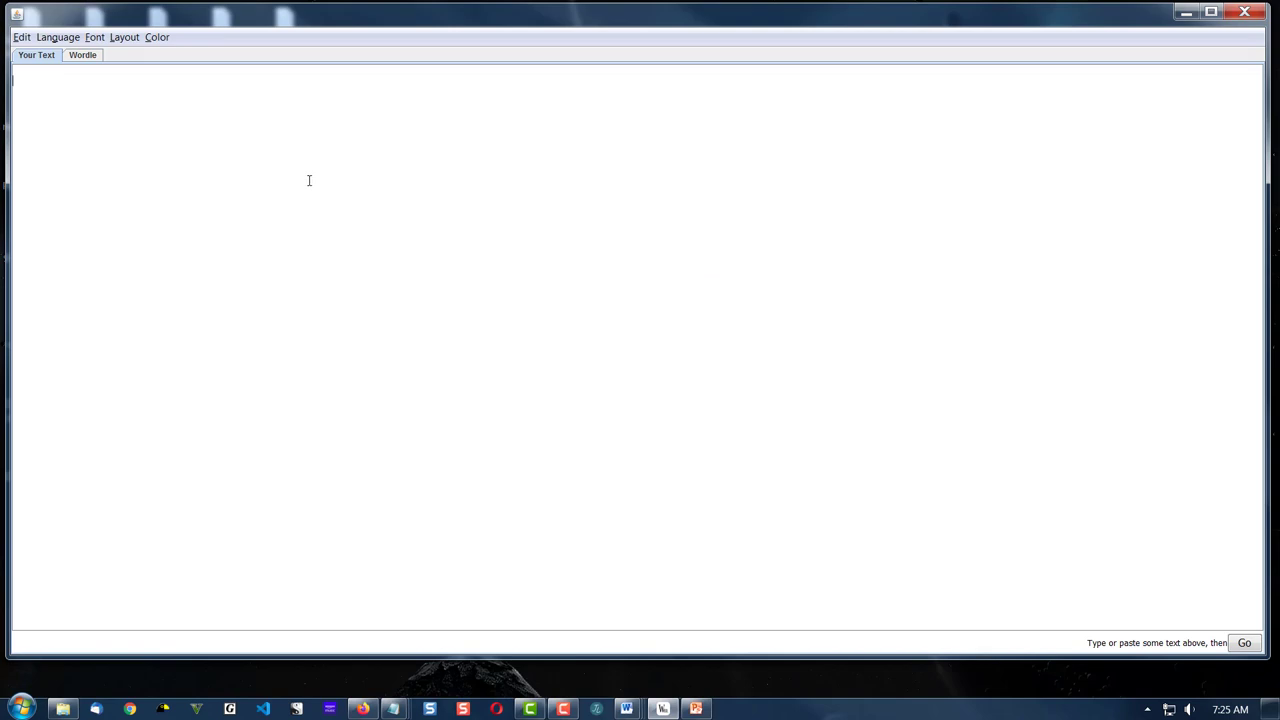
key(ctrl+v)
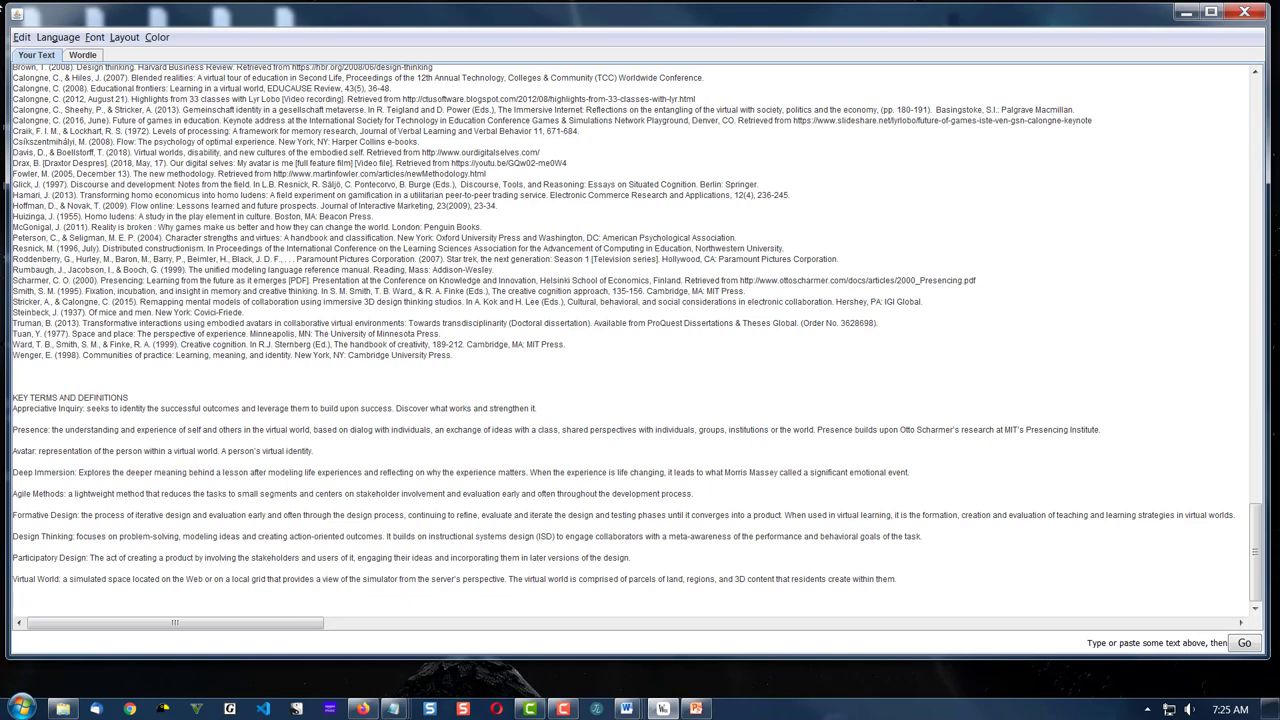
- Generate the cloud, cap it at 50 maximum words, and choose a different layout
click(86, 55)
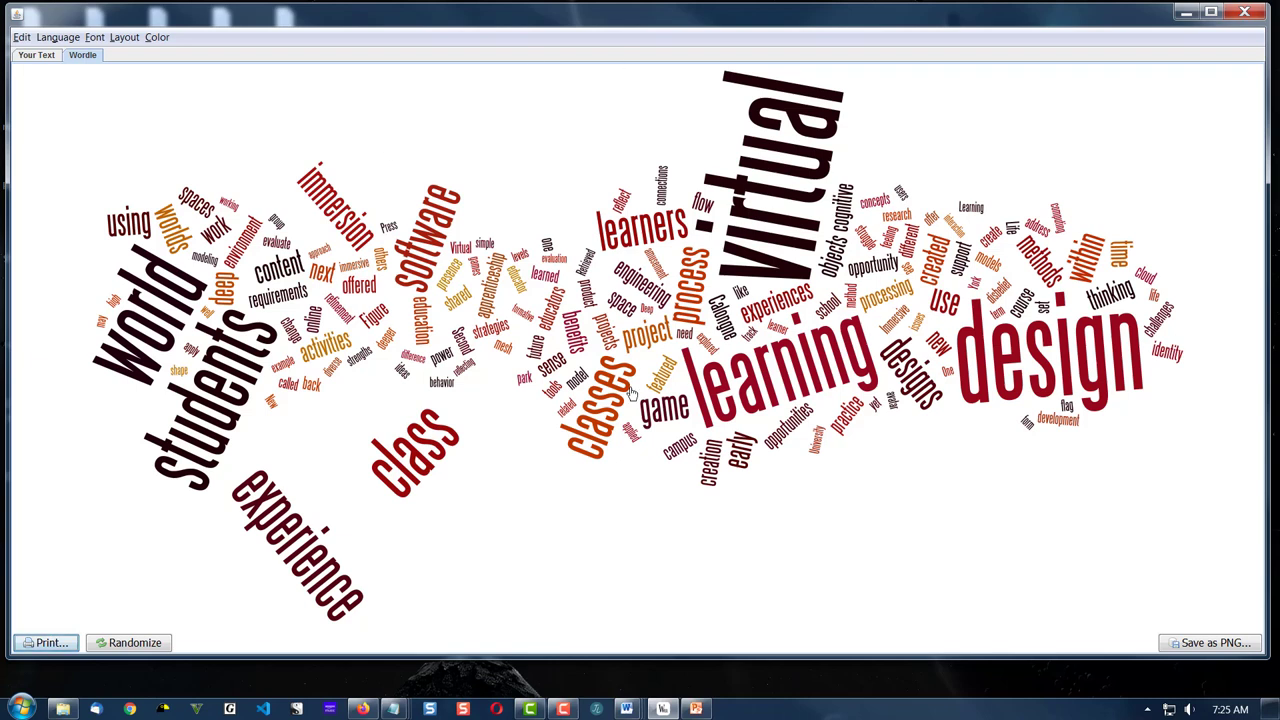
click(124, 38)
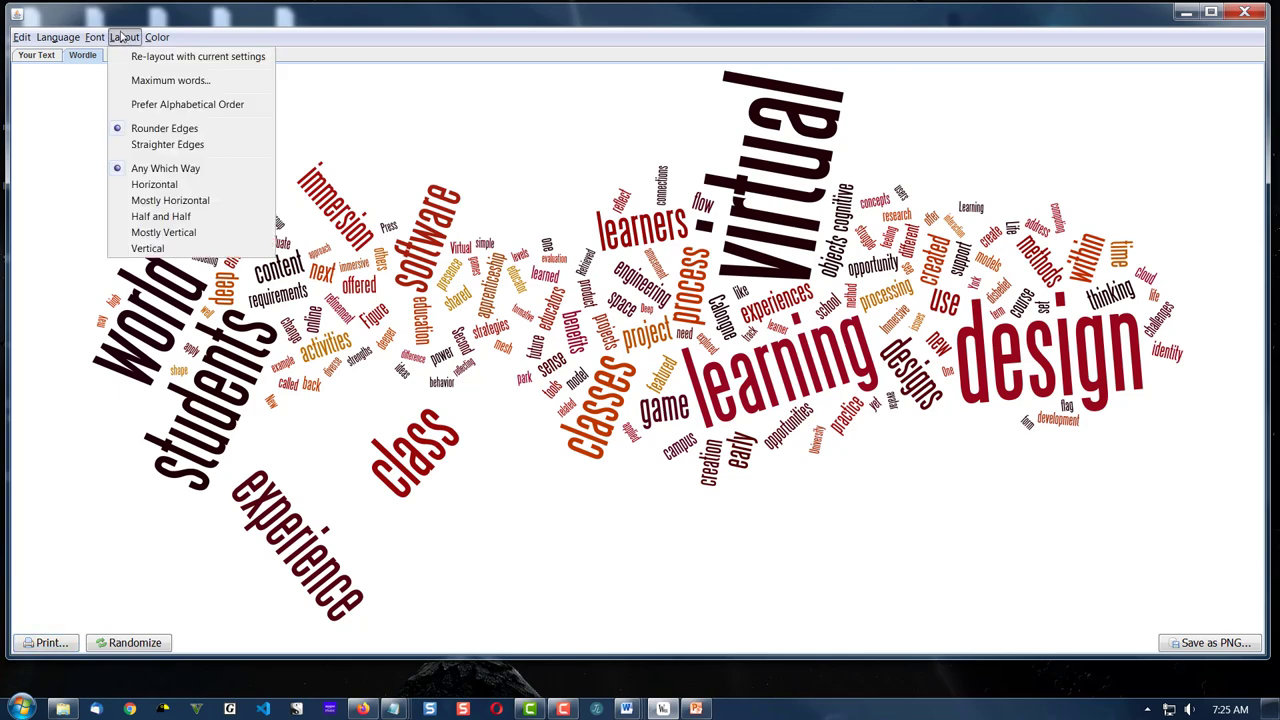
click(167, 82)
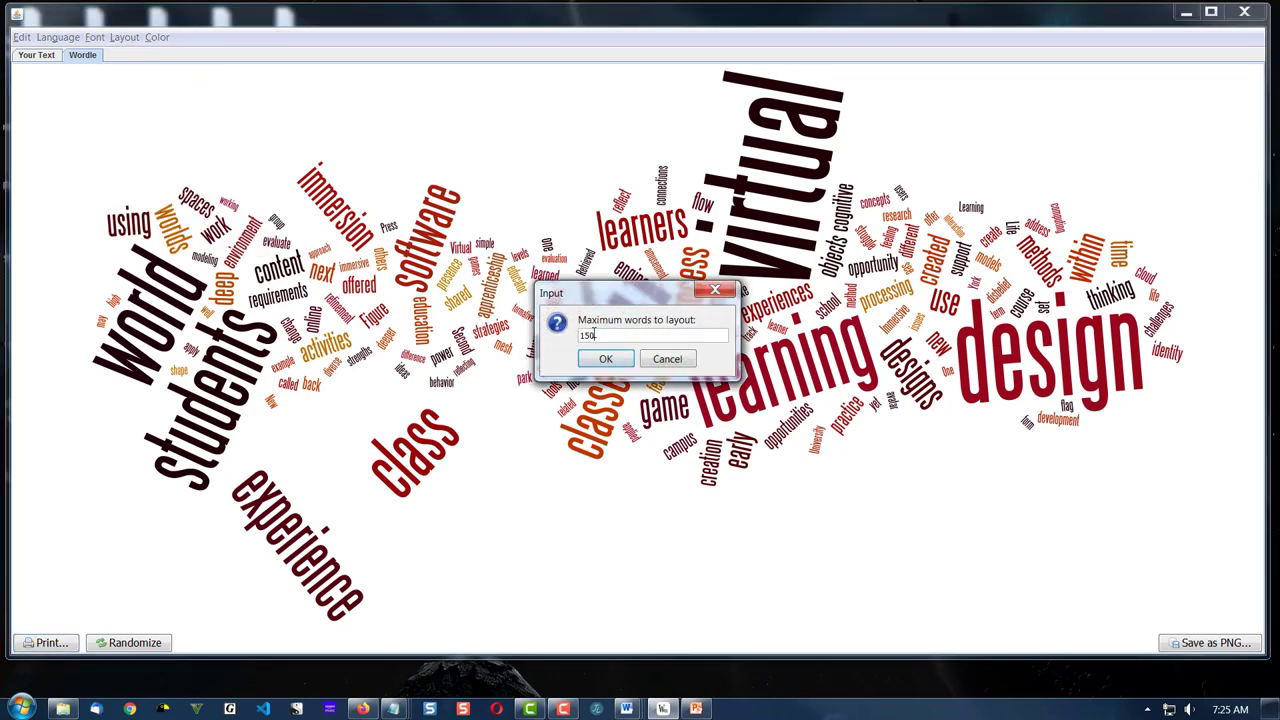
text(50)
key(Return)
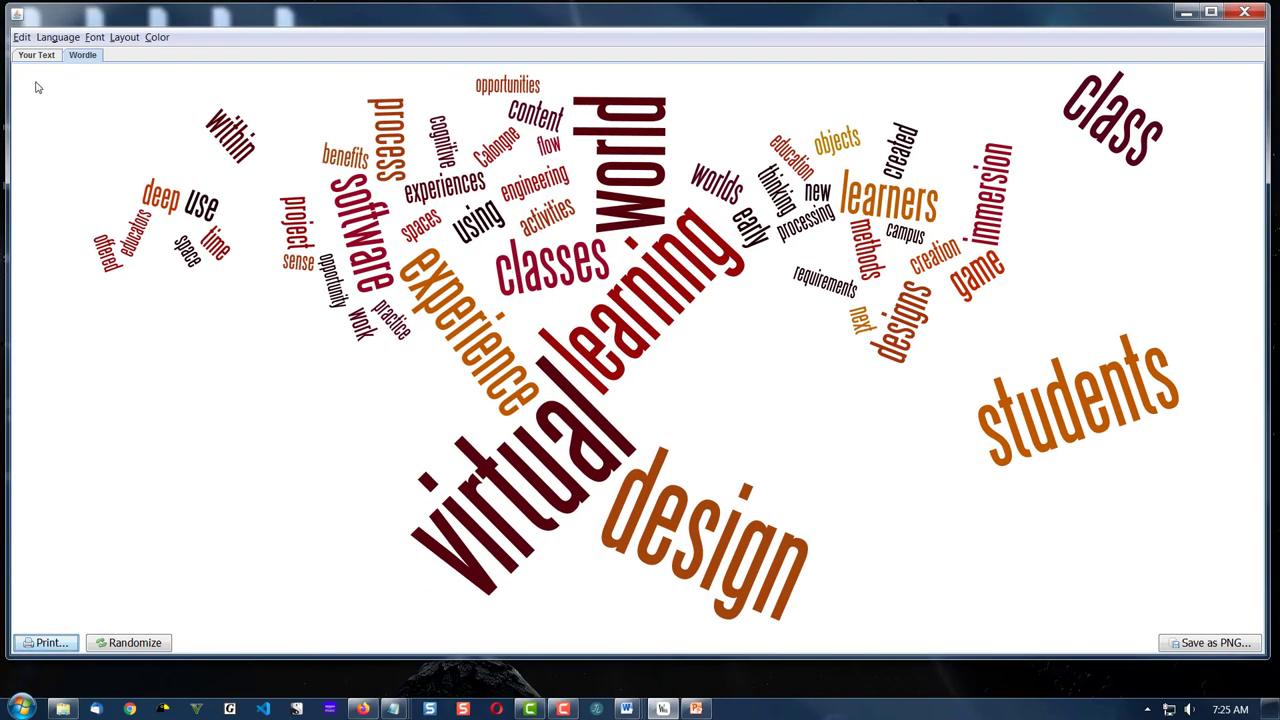
click(118, 37)
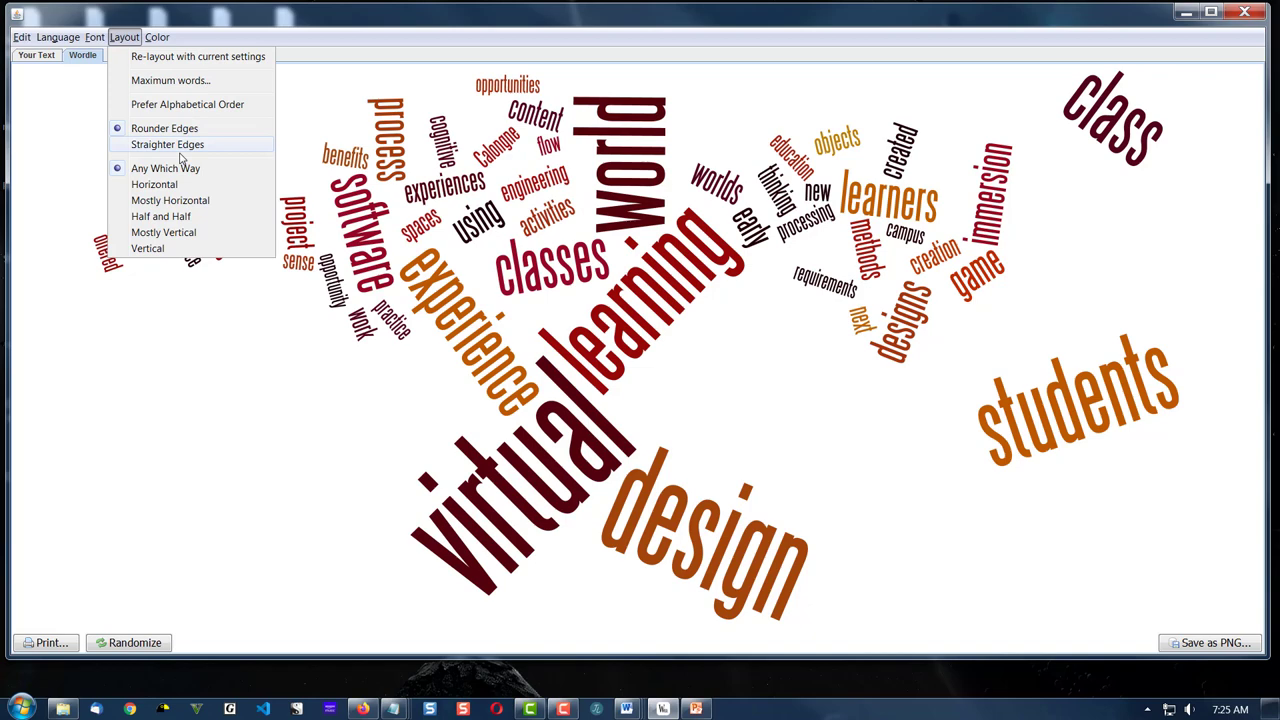
click(186, 205)
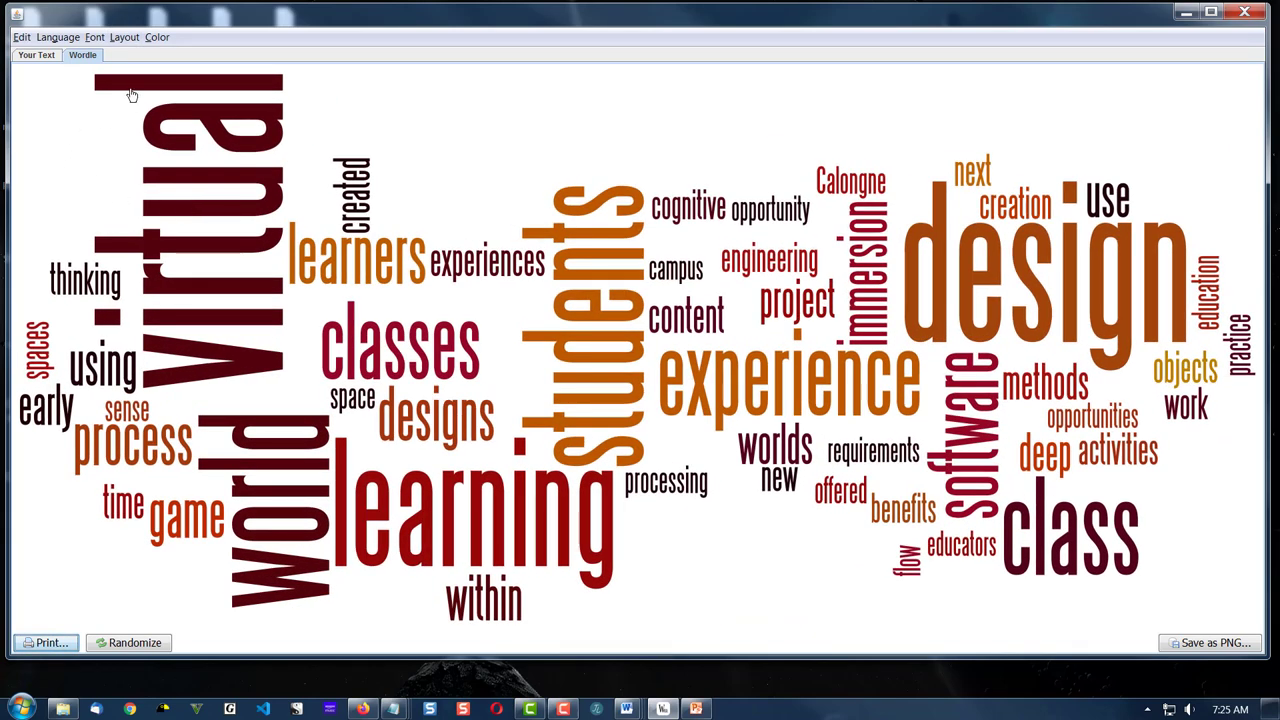
- Try Powell Antique on the cloud, then settle on the Lucida Sans font
click(93, 37)
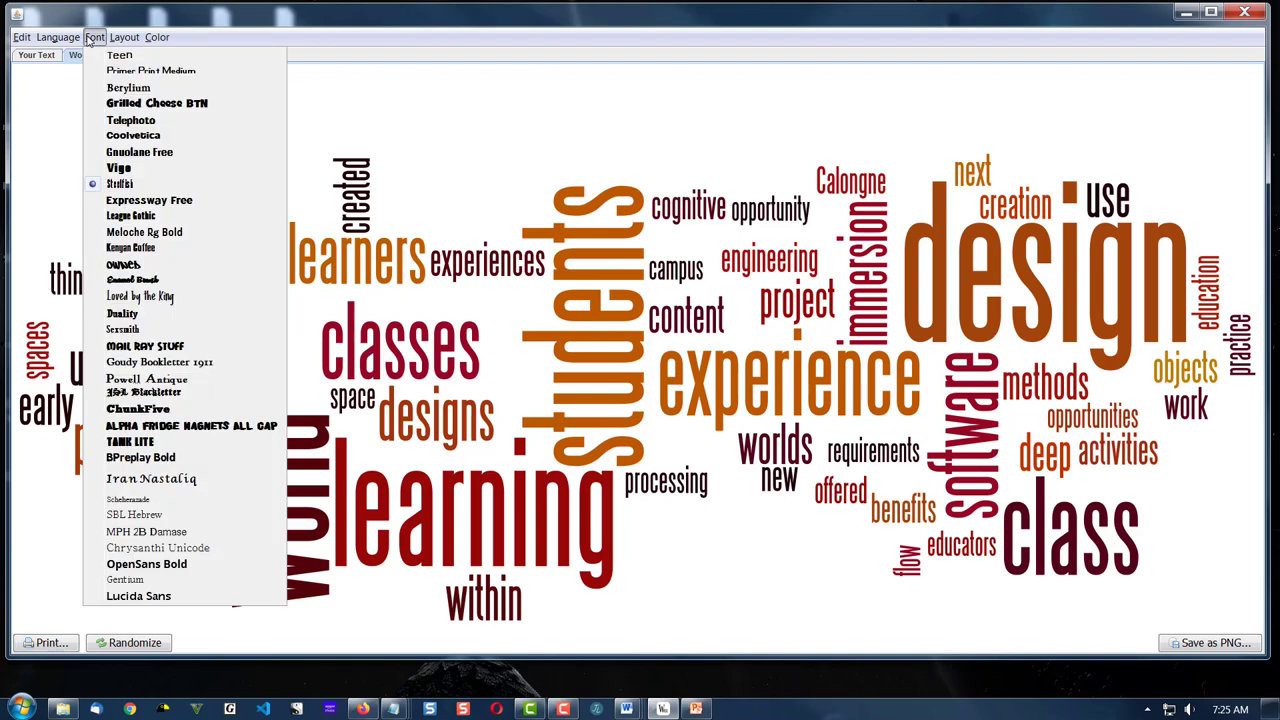
click(152, 381)
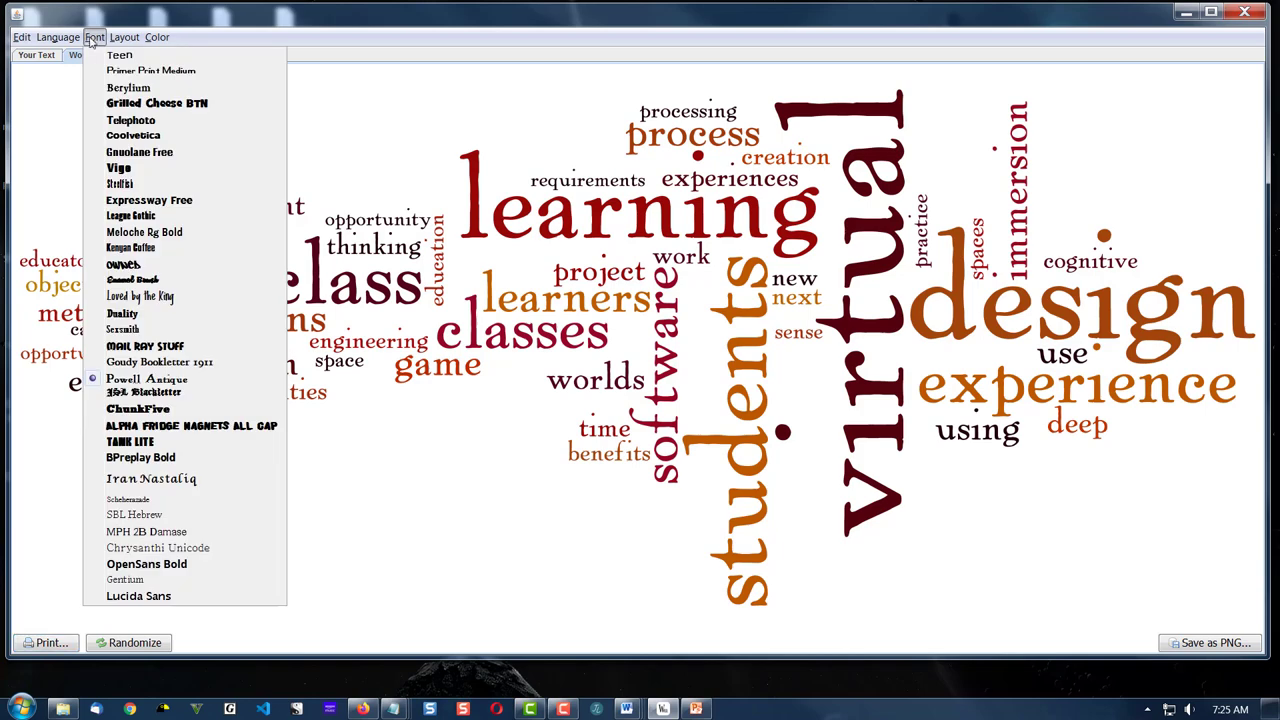
click(150, 596)
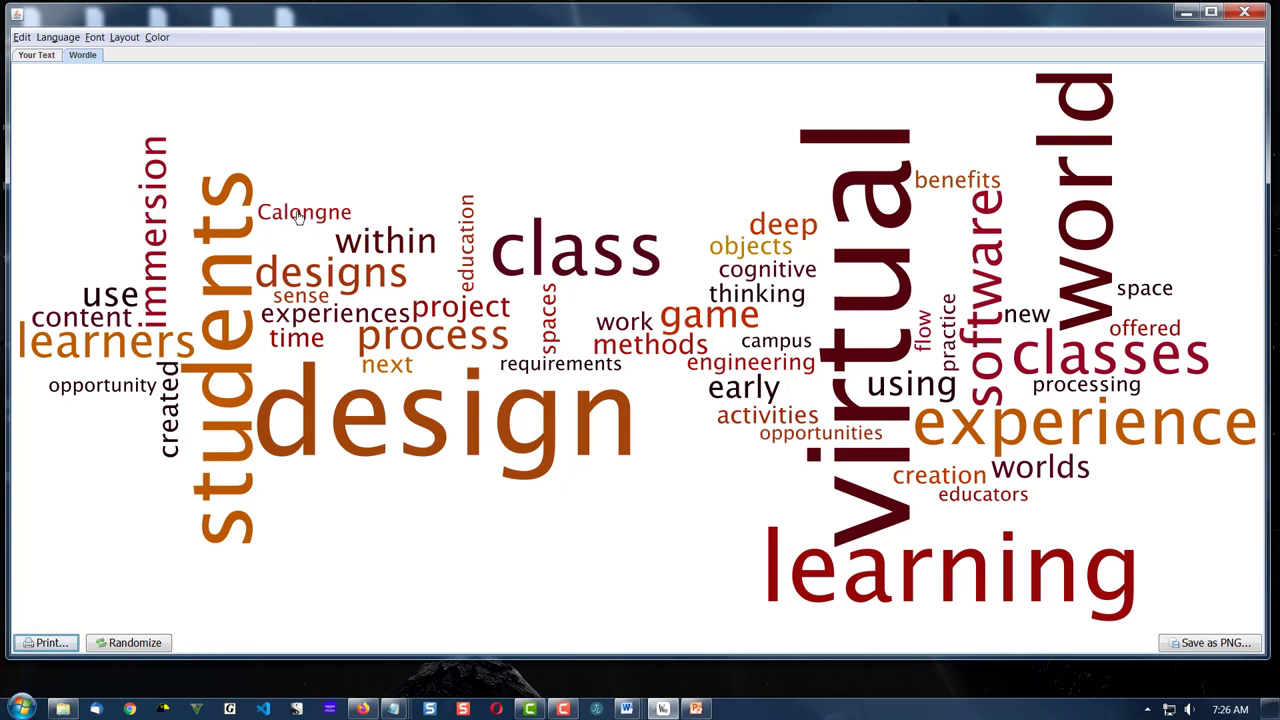
- Remove the author's surname and the word 'within' from the cloud
click(347, 224)
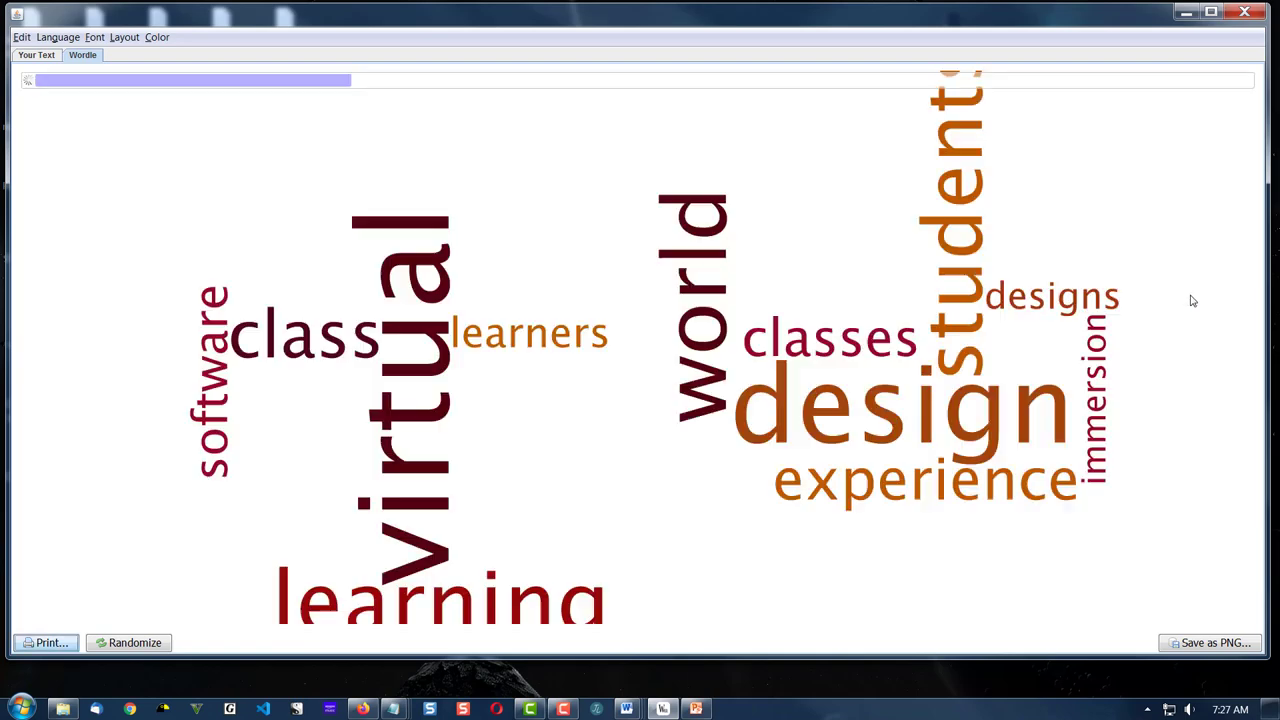
right_click(1007, 345)
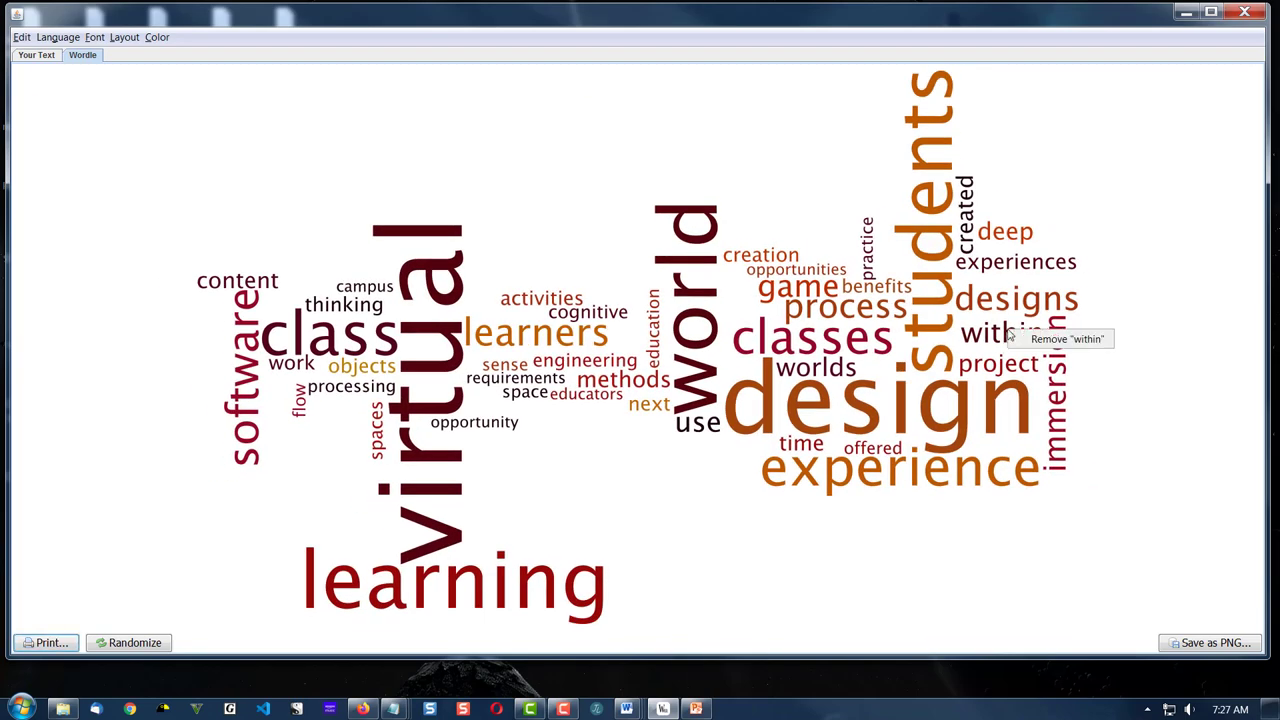
click(1052, 340)
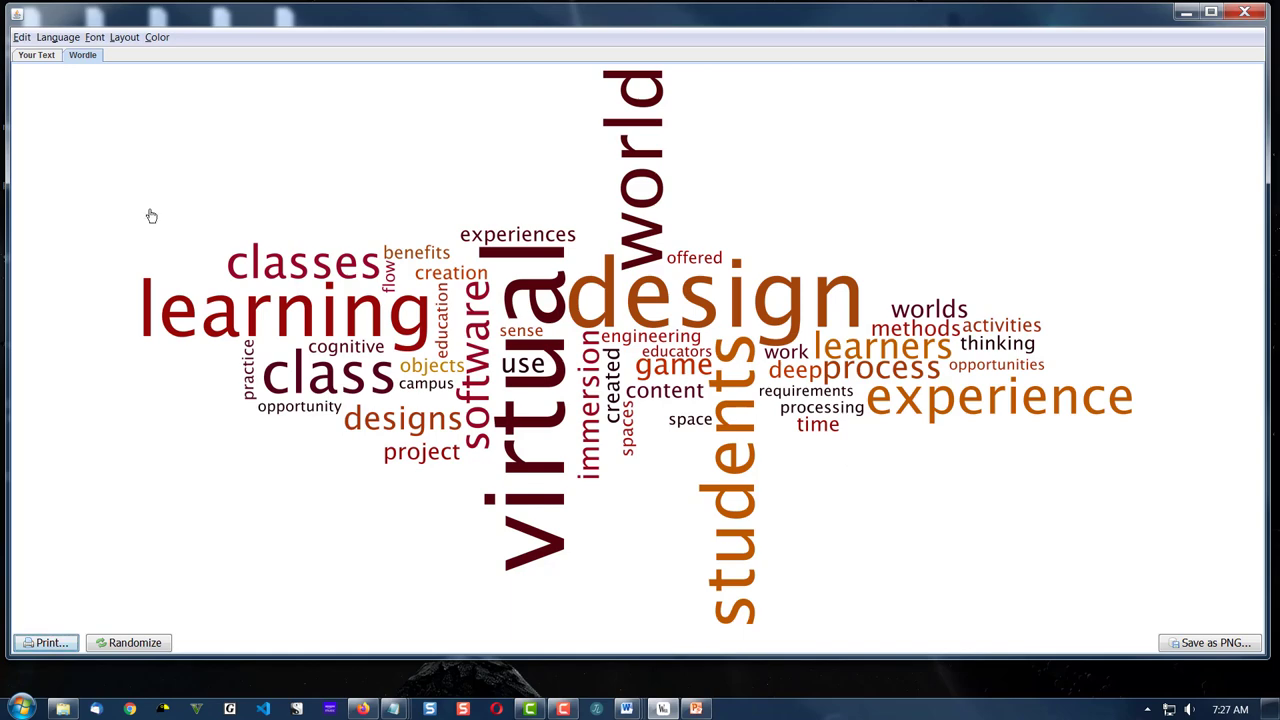
- Lay the words out horizontally and apply the Firenze palette on black
click(124, 37)
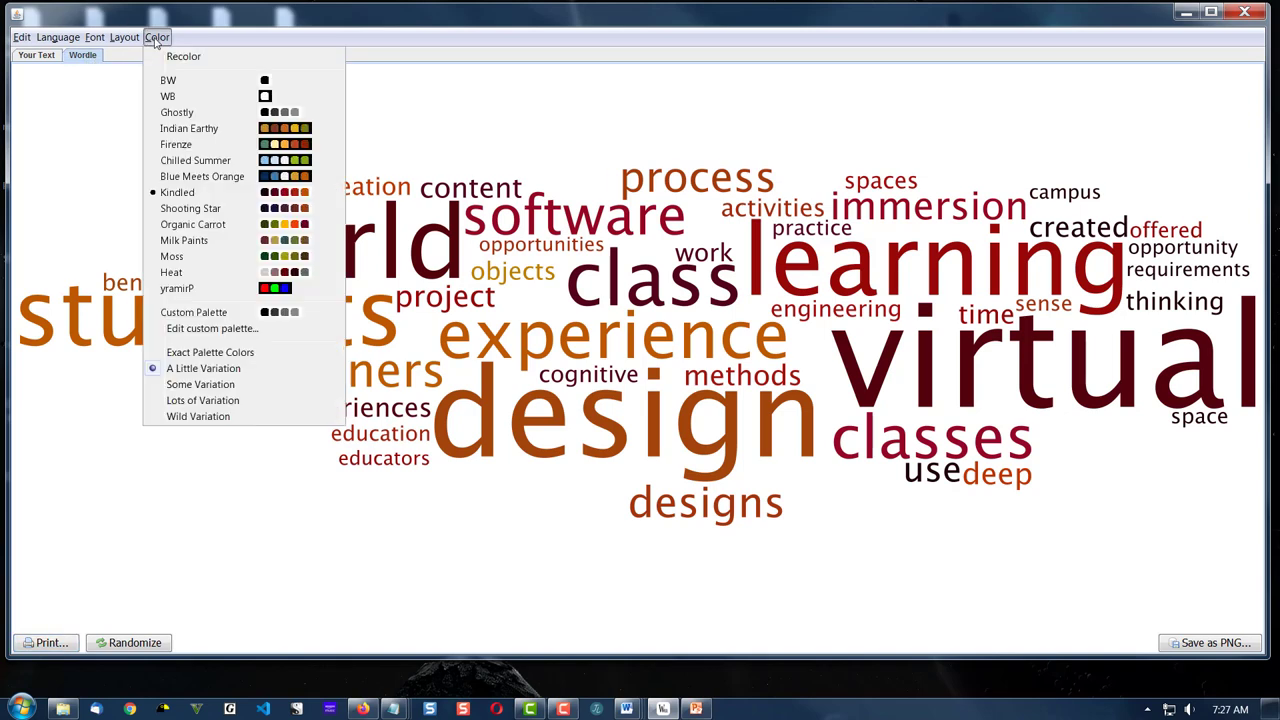
click(212, 145)
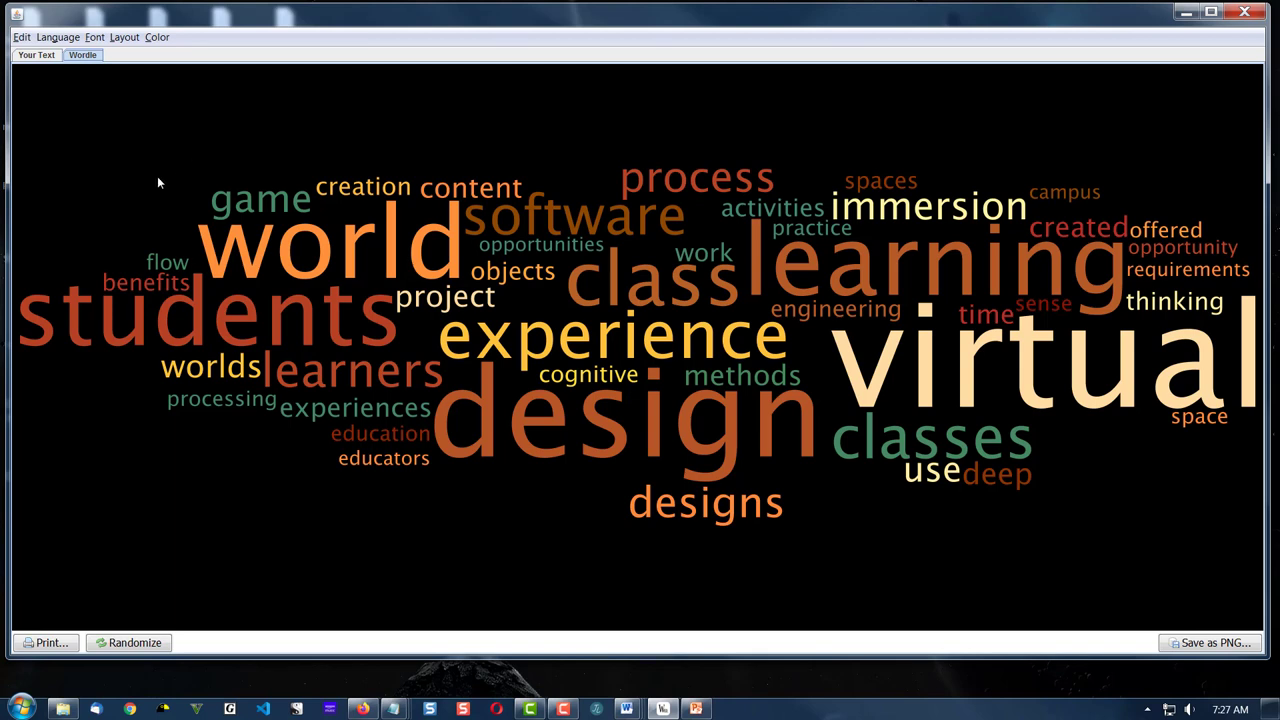
click(94, 38)
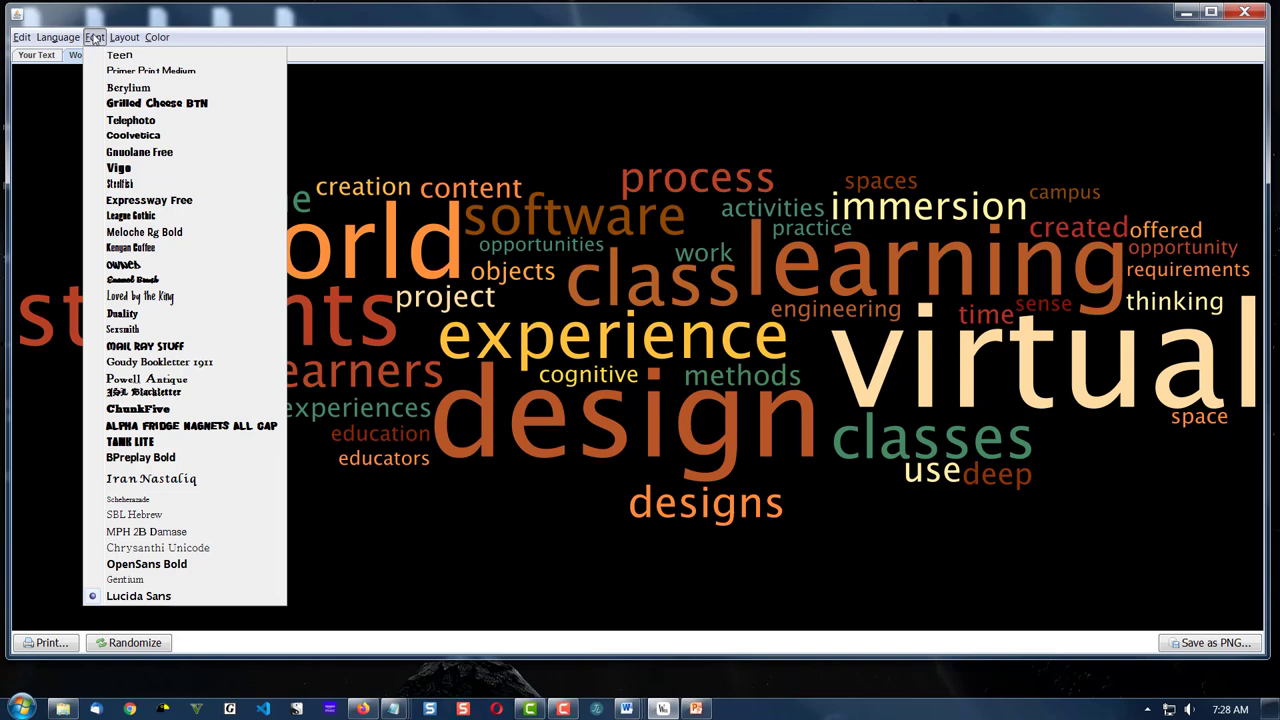
- Try Goudy Bookletter 1911, make words mostly horizontal, then switch to Primer Print Medium
click(182, 362)
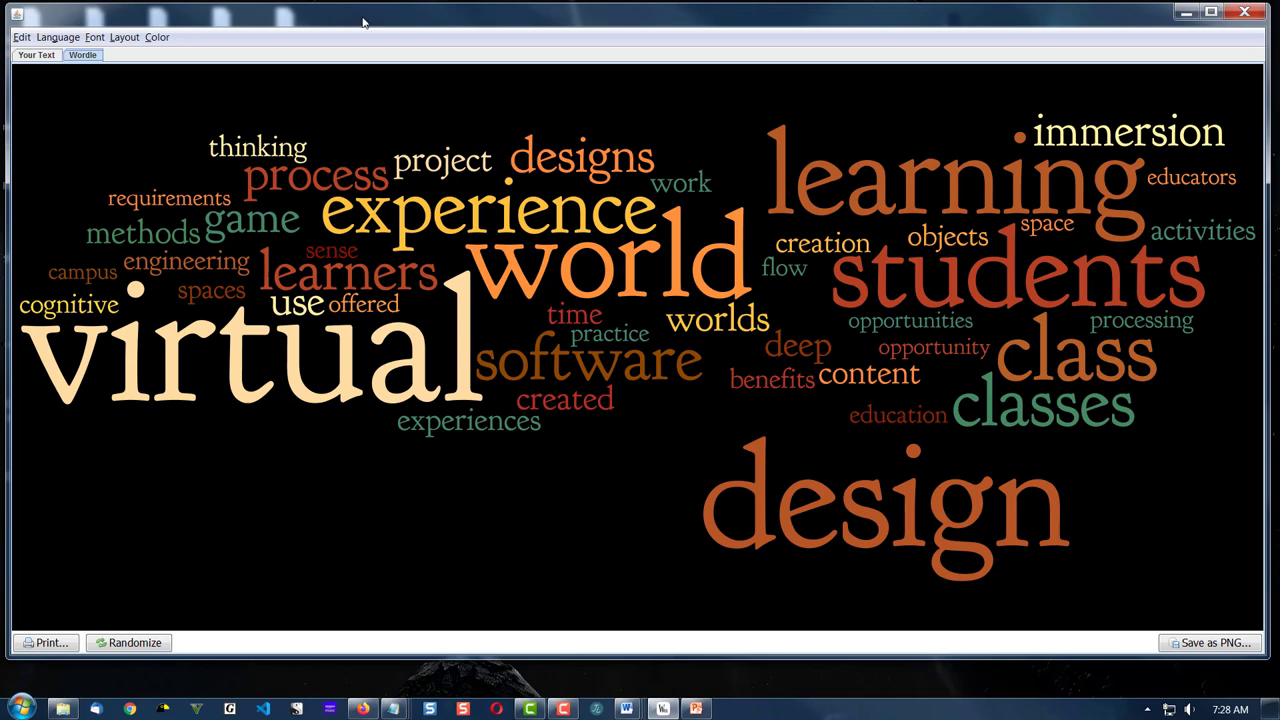
click(118, 38)
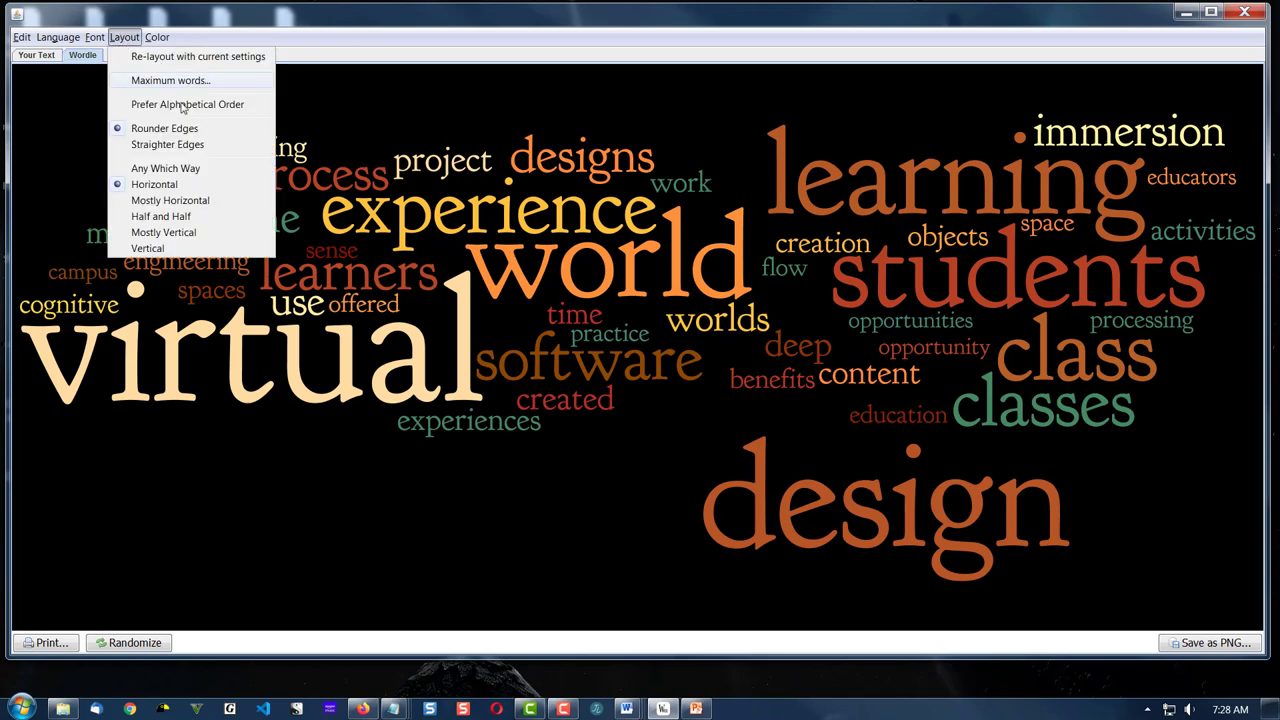
click(171, 201)
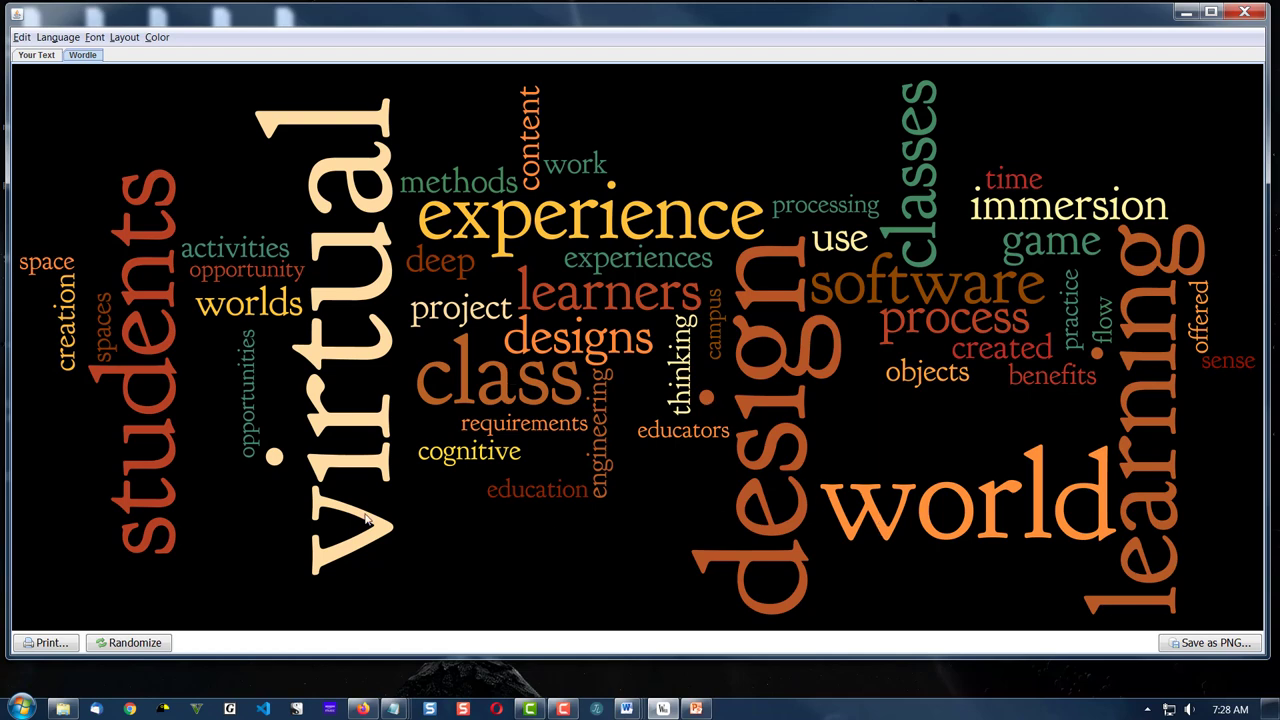
click(119, 38)
mouse_move(94, 37)
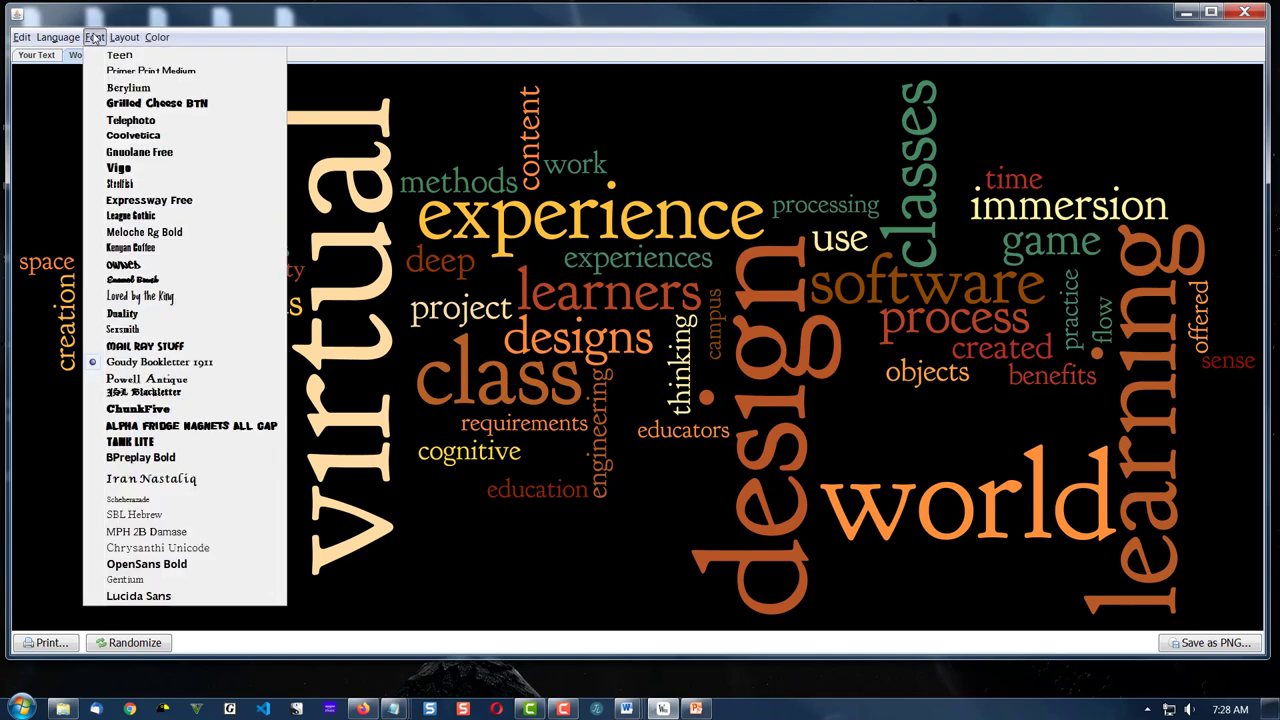
click(140, 69)
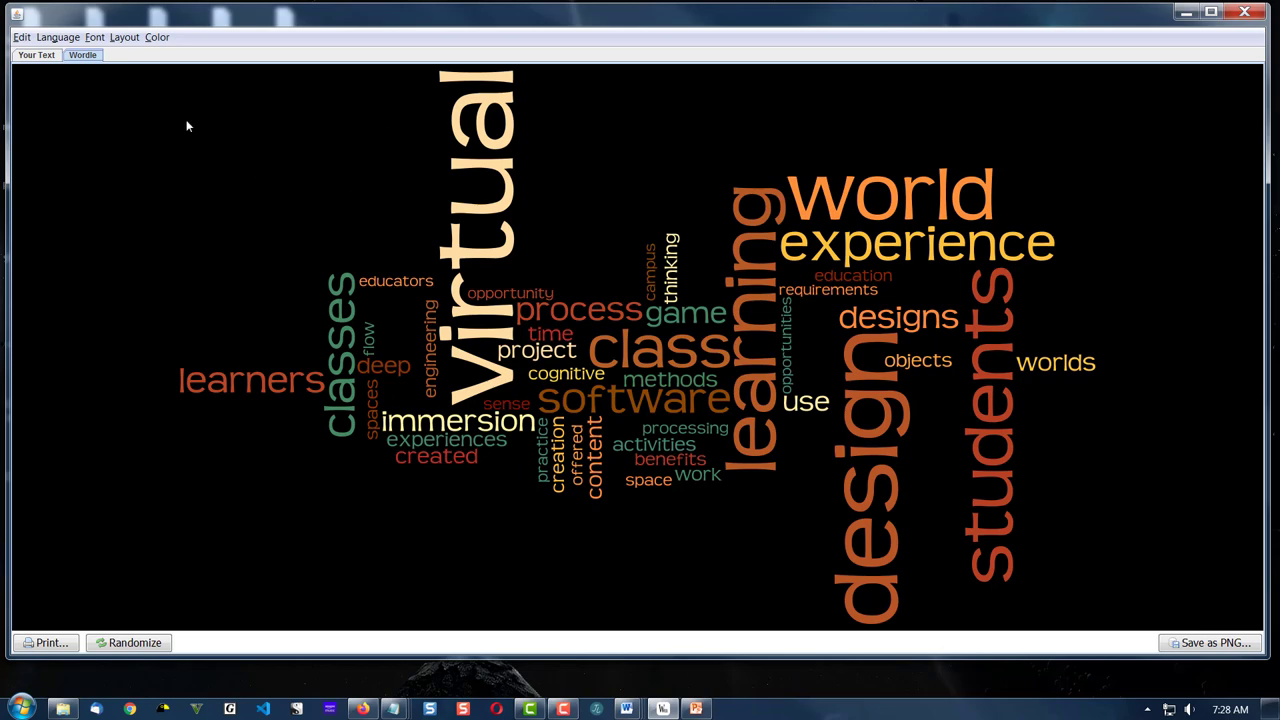
- Re-layout the cloud twice with current settings to get a fresh arrangement
click(124, 37)
click(156, 60)
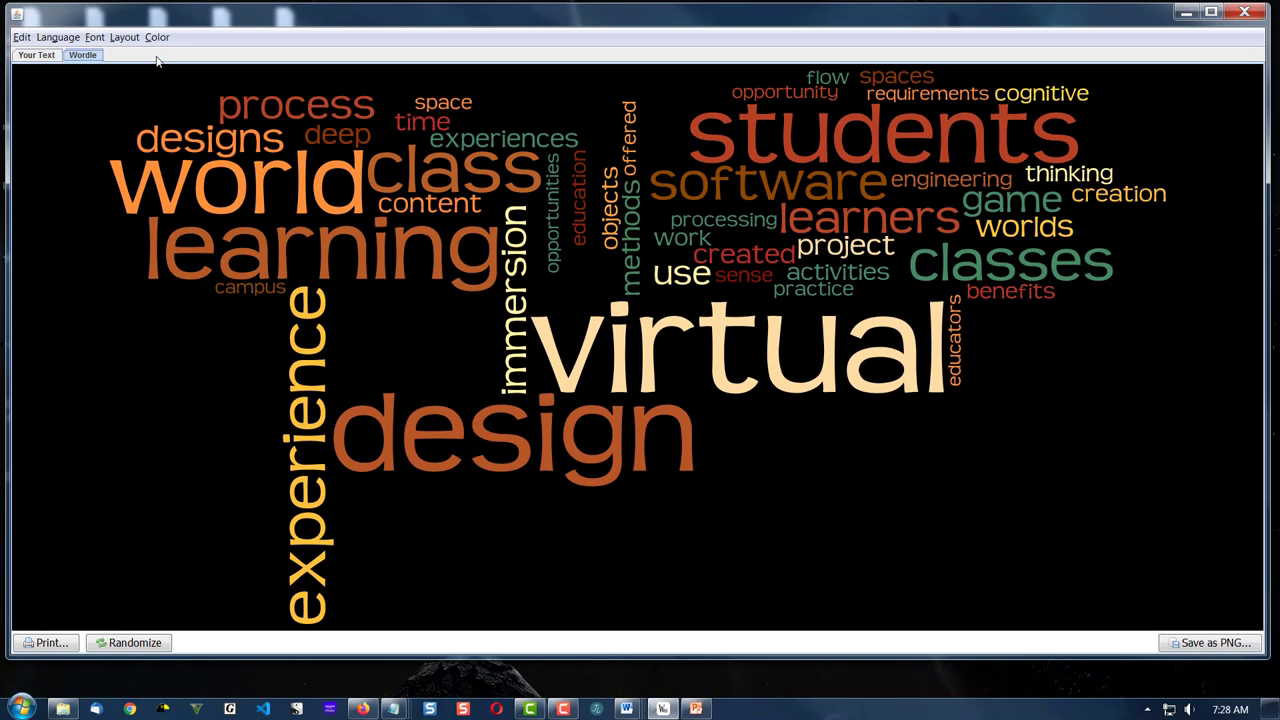
click(124, 37)
click(148, 56)
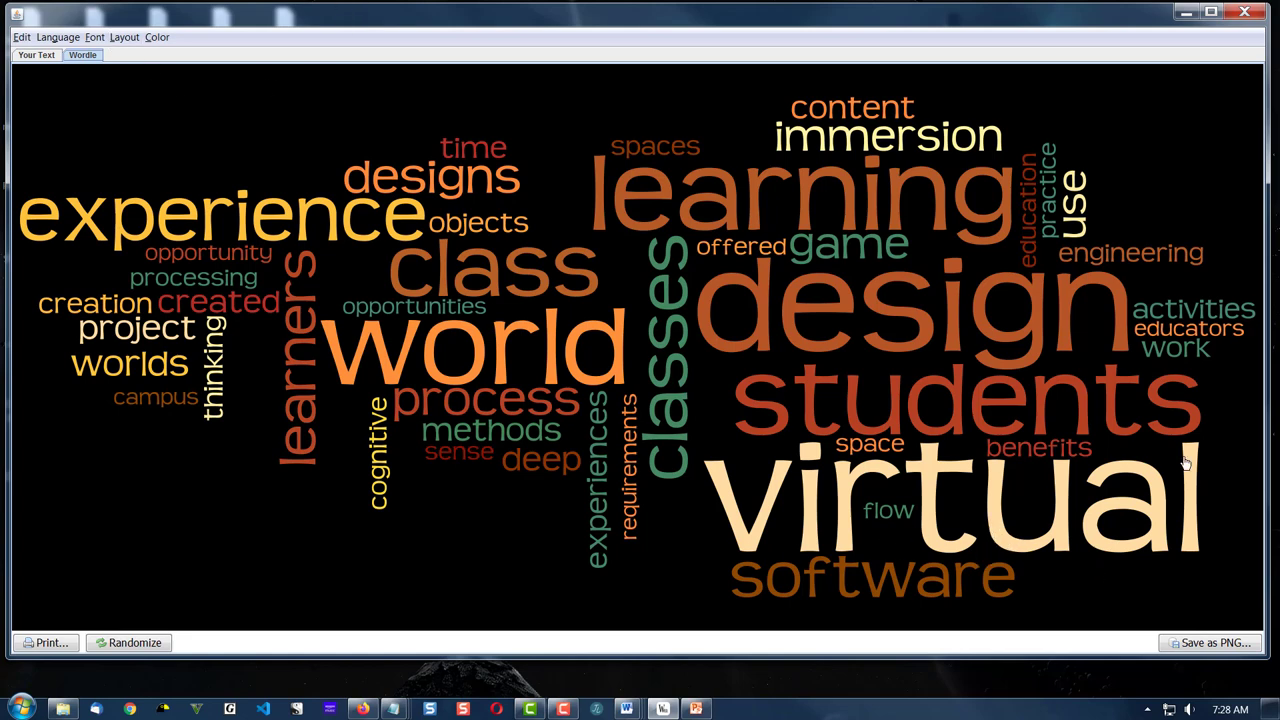
- Save the black-background cloud as 'wordle black background.png' in the ENG131 folder
click(1216, 645)
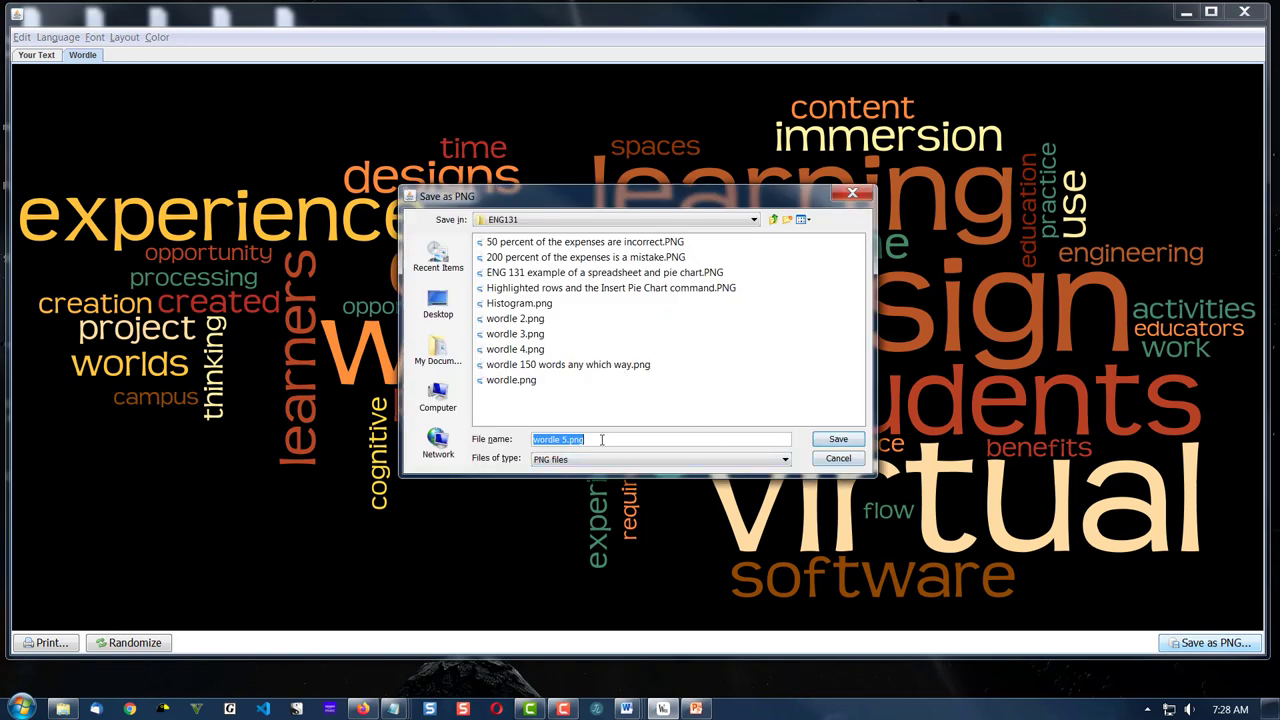
click(602, 441)
drag(572, 440, 520, 427)
click(550, 440)
key(BackSpace)
text(black background)
key(Return)
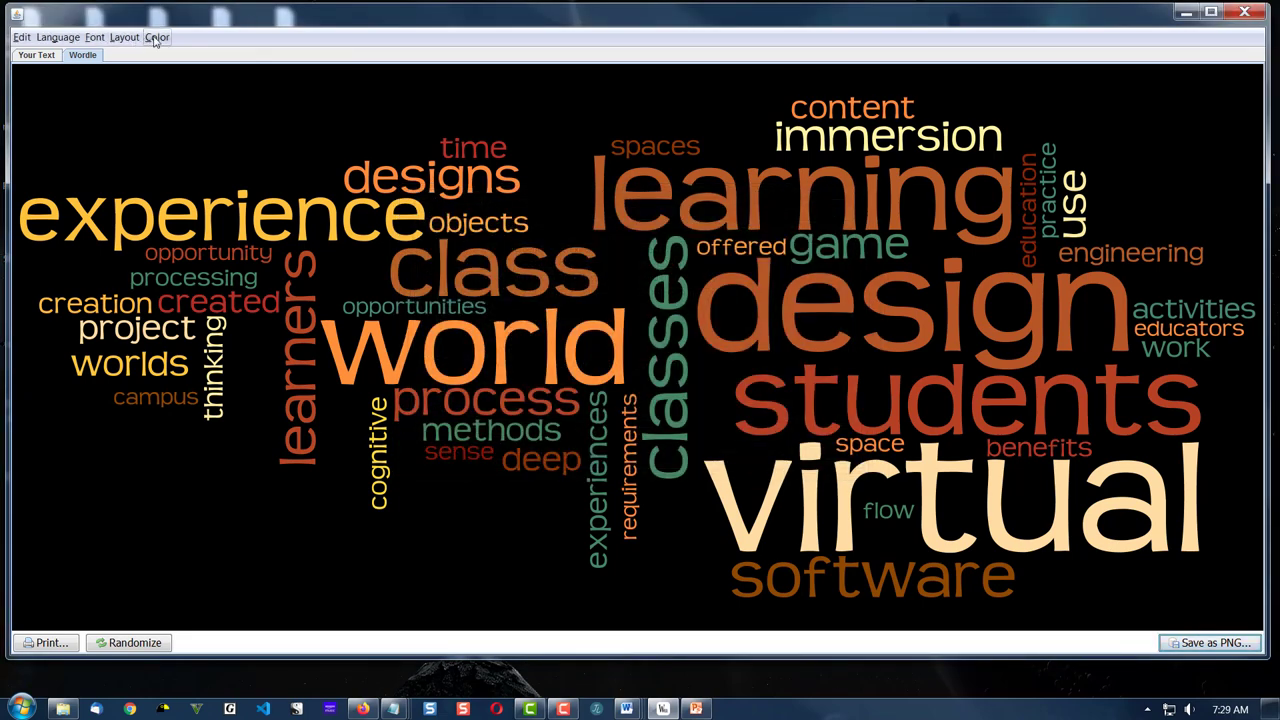
- Apply the Kindled white-background palette and save it as 'wordle white background.png' in ENG131
click(156, 38)
click(213, 197)
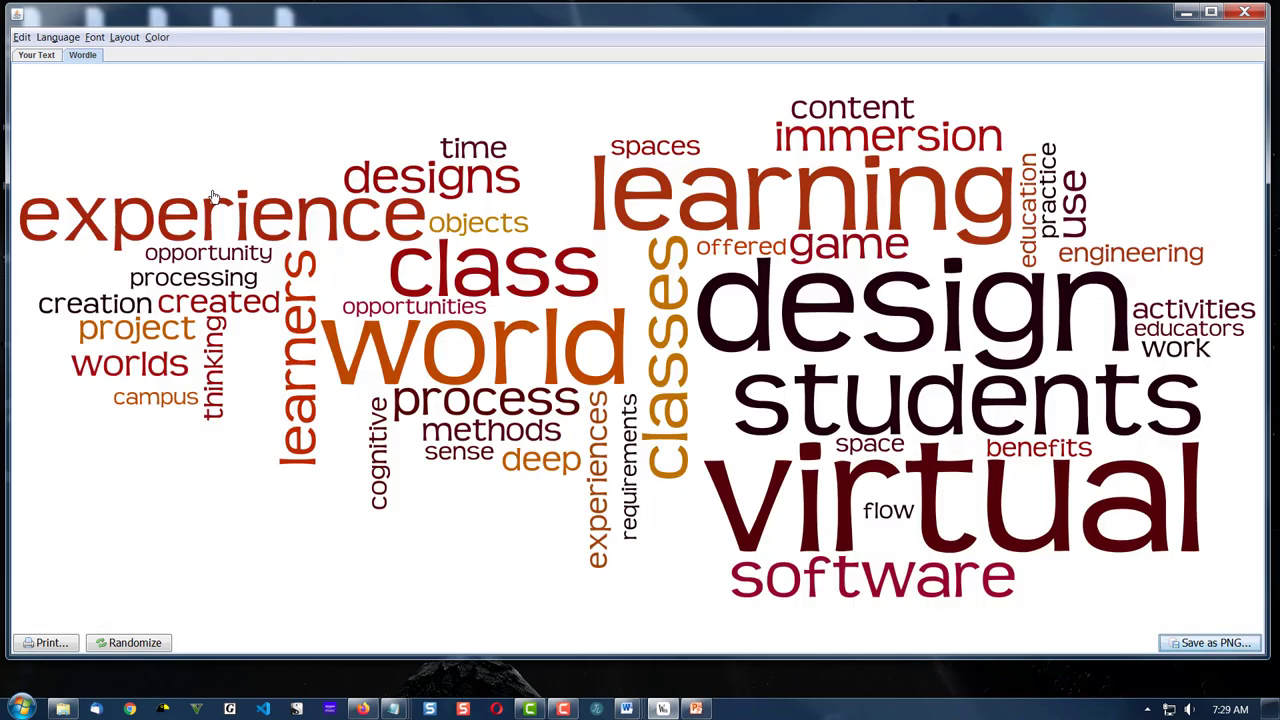
click(1208, 643)
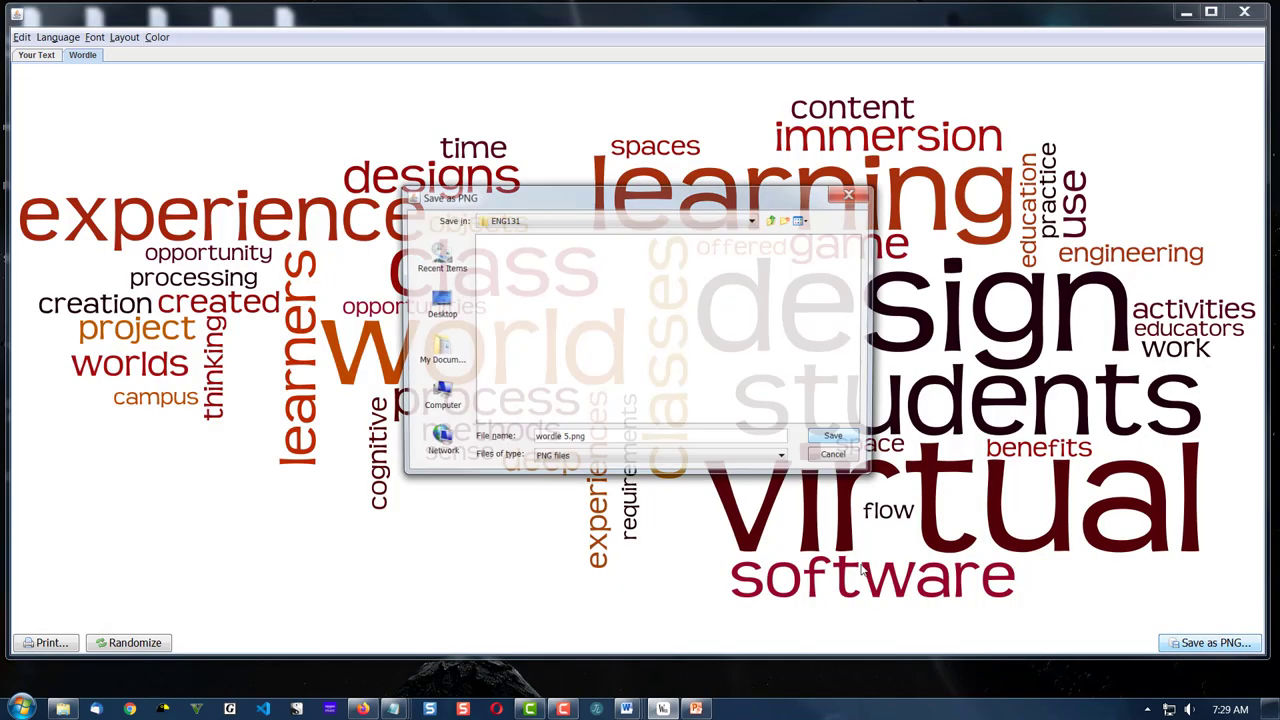
click(597, 382)
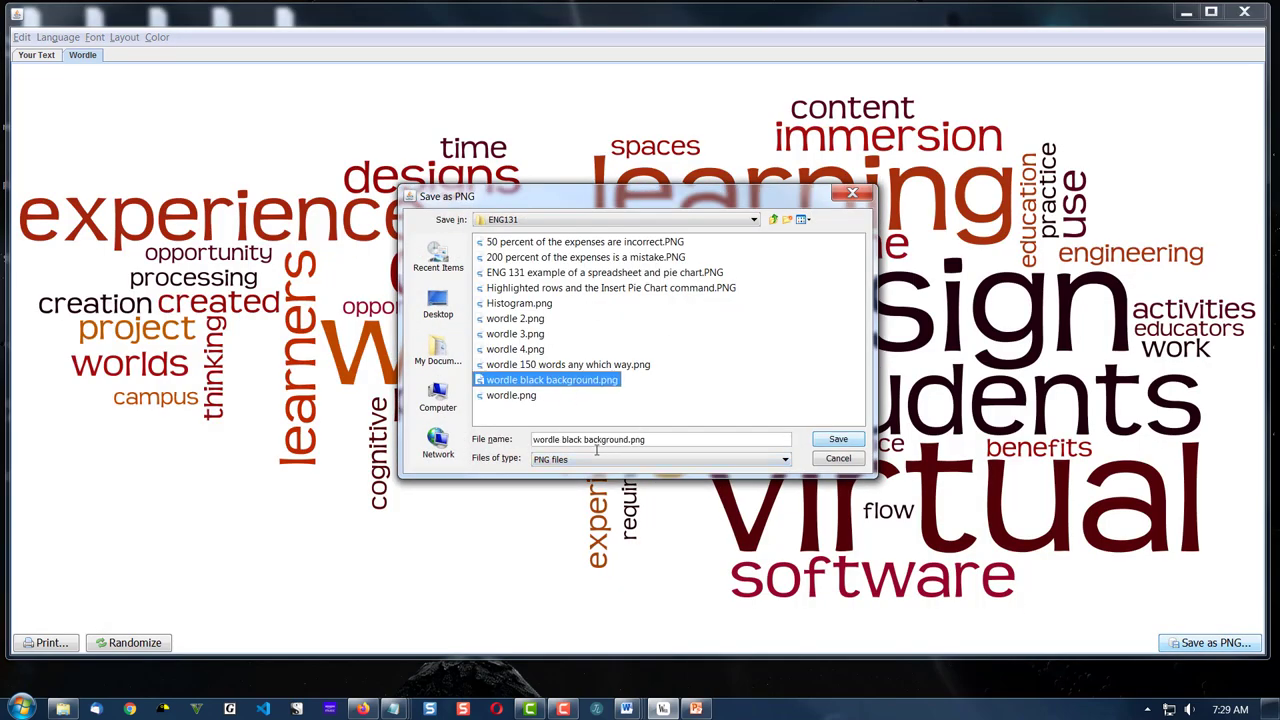
double_click(569, 439)
text(white)
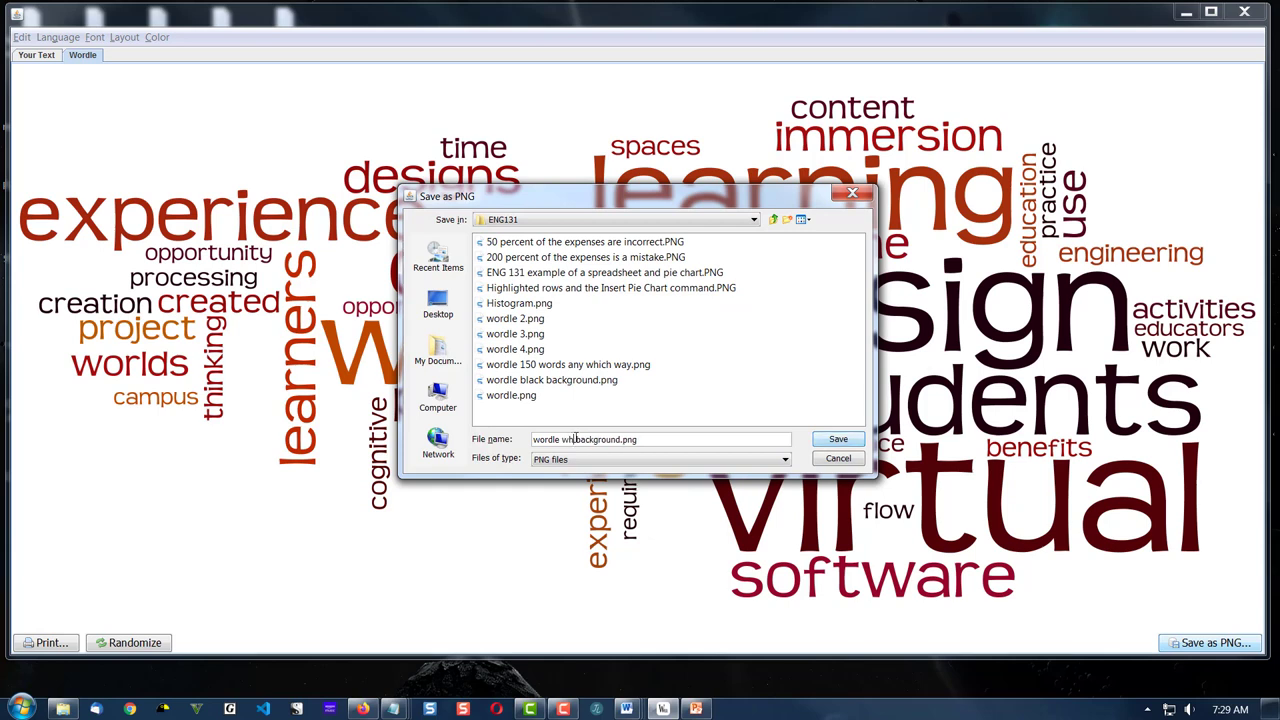
click(843, 440)
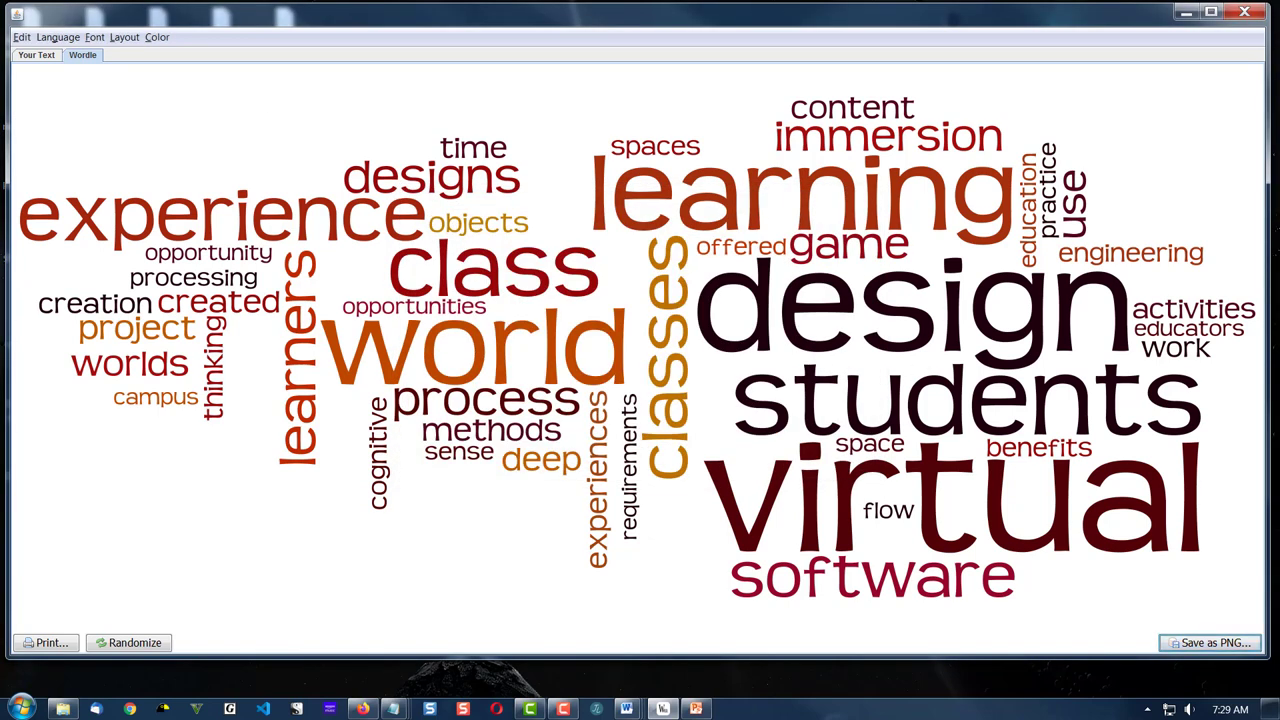
- In the Word document, turn on Show/Hide ¶ and add a blank paragraph
click(626, 708)
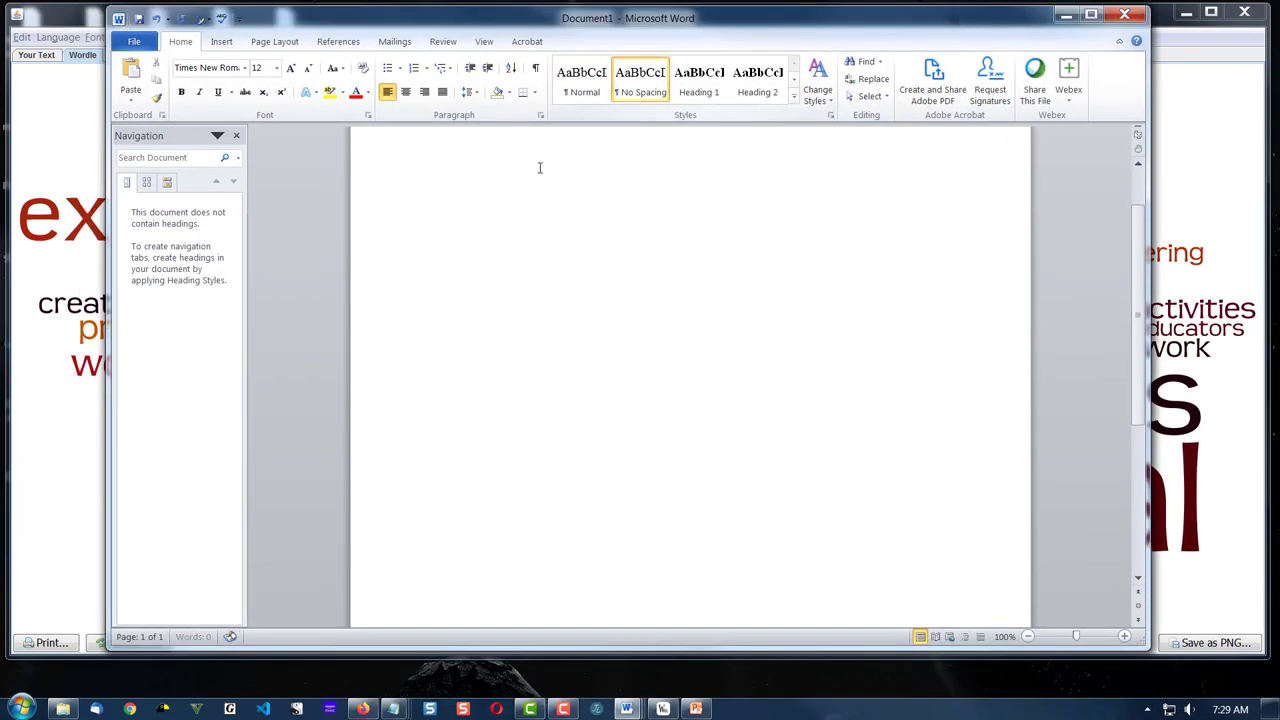
click(535, 67)
key(Return)
key(Return)
key(Return)
key(Return)
key(Return)
key(Return)
key(Return)
key(Return)
key(Return)
key(Return)
key(Return)
key(Return)
key(Return)
key(Return)
key(Return)
key(Return)
key(Return)
key(Return)
key(Return)
key(Return)
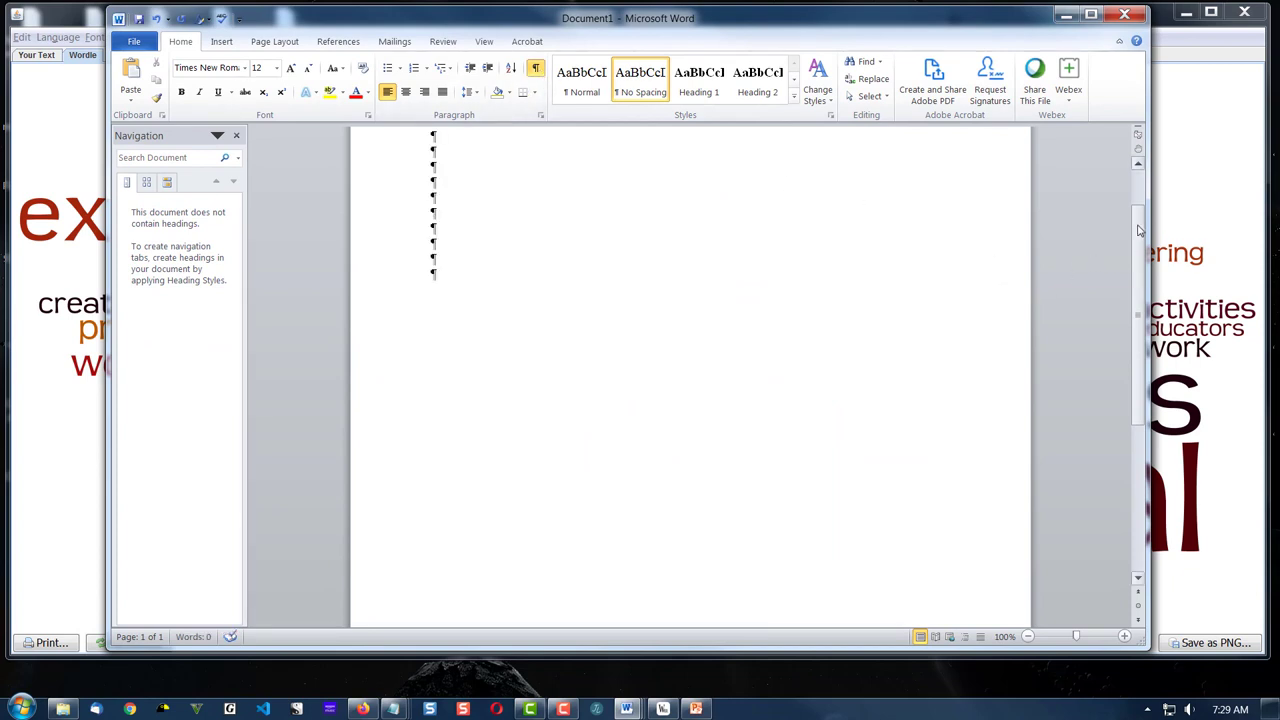
scroll(1142, 232, up, 2)
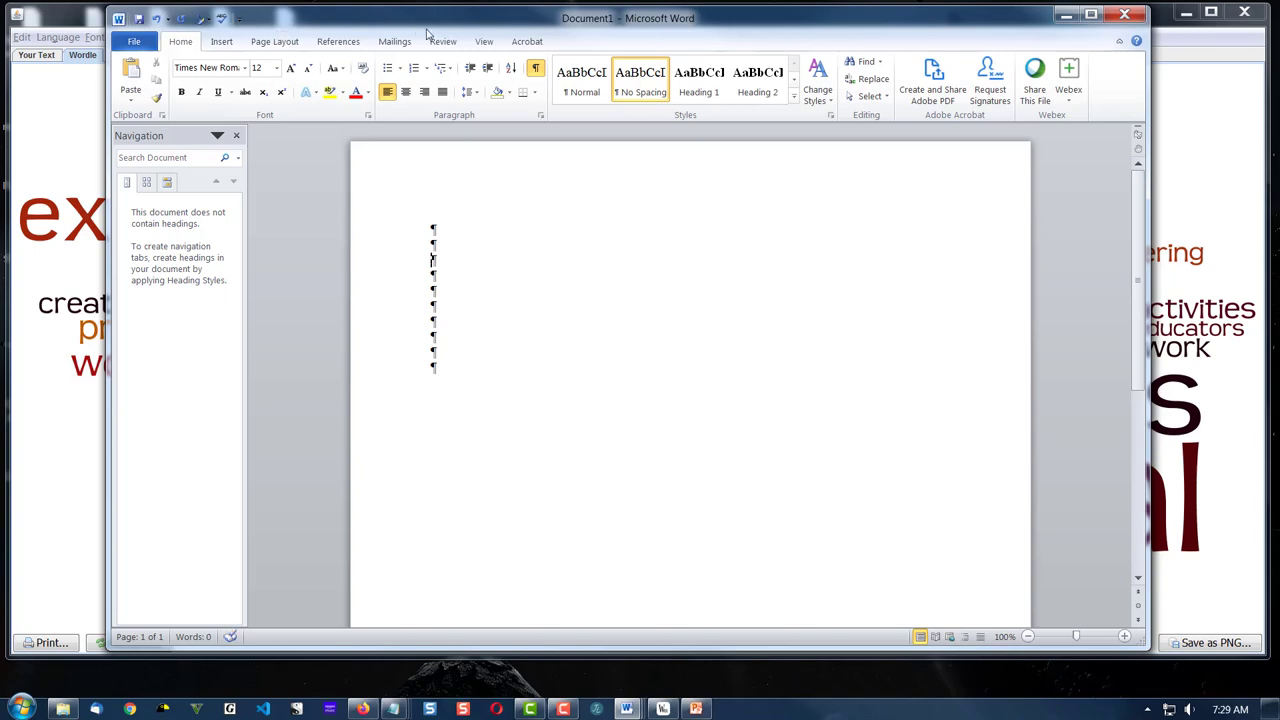
- Insert 'wordle black background.png', then 'wordle white background.png' below it, from ENG131
click(222, 42)
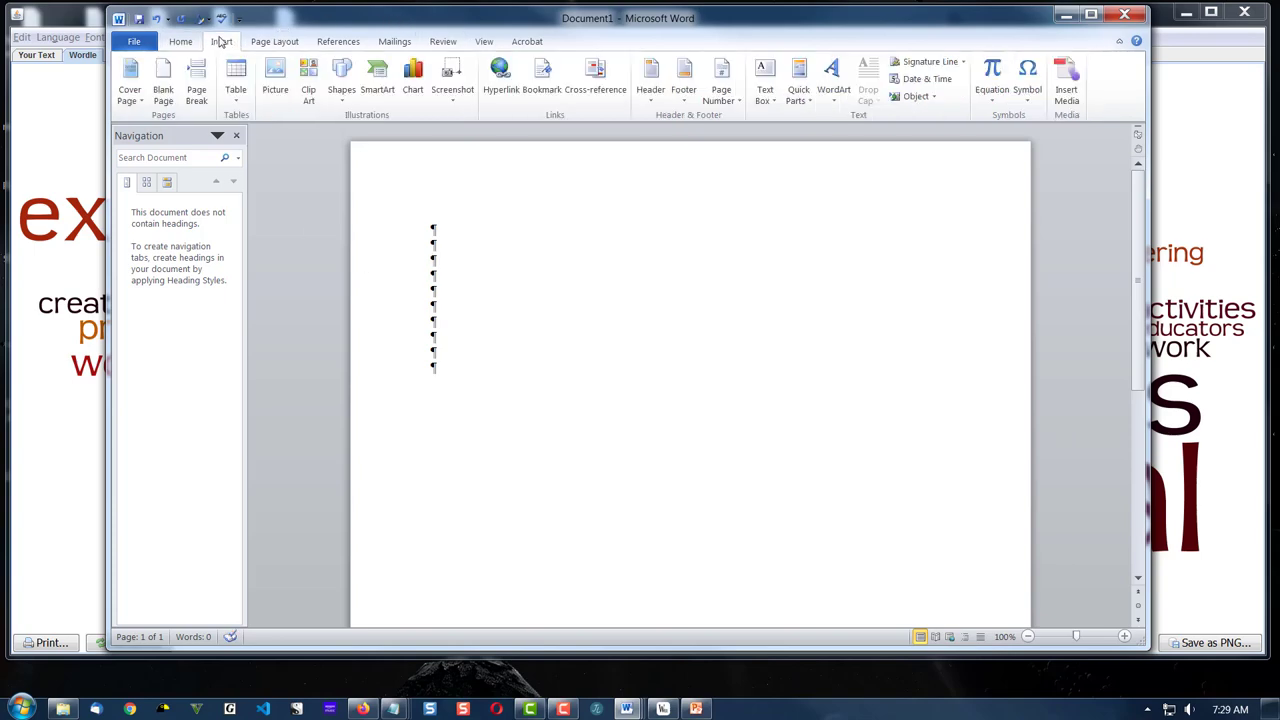
click(276, 84)
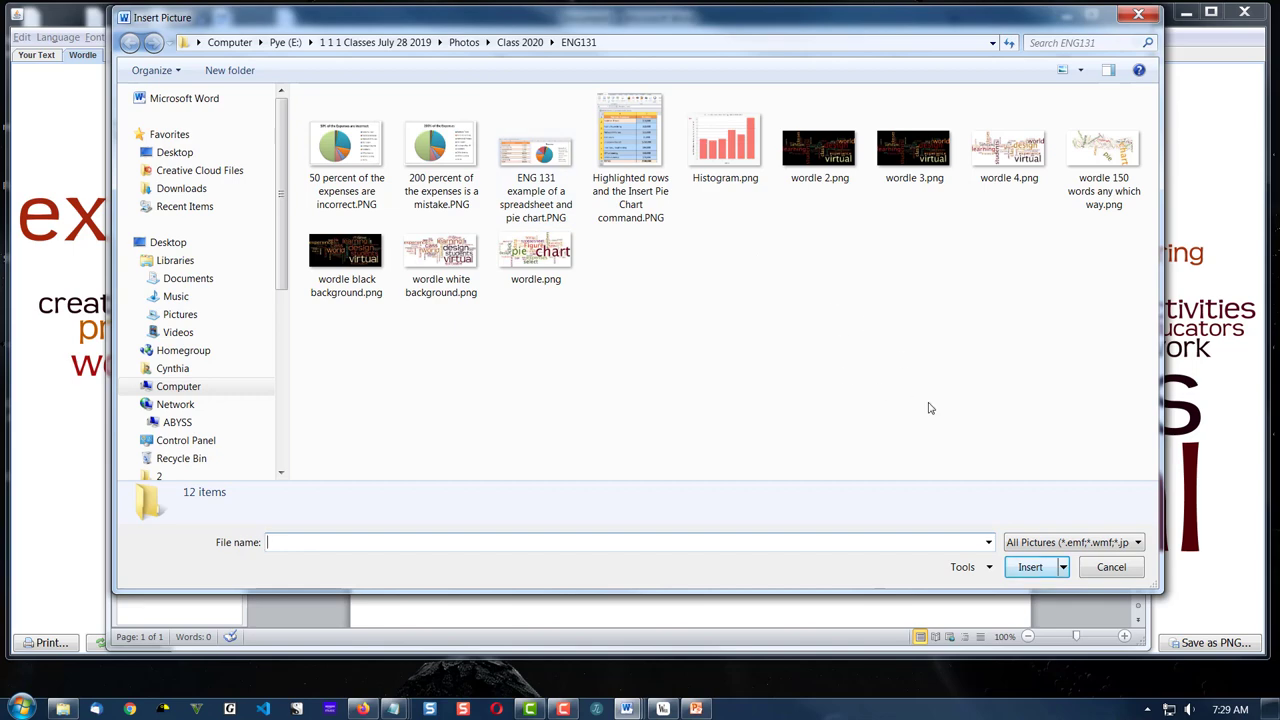
double_click(336, 260)
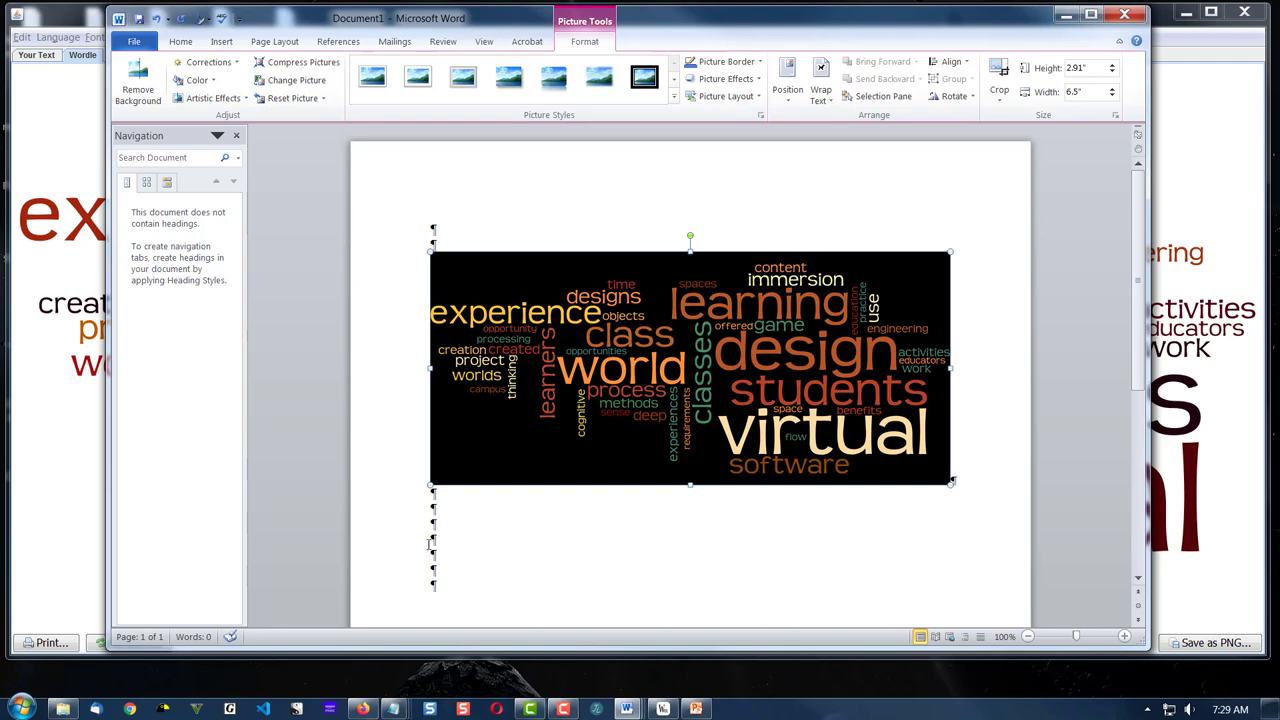
click(428, 542)
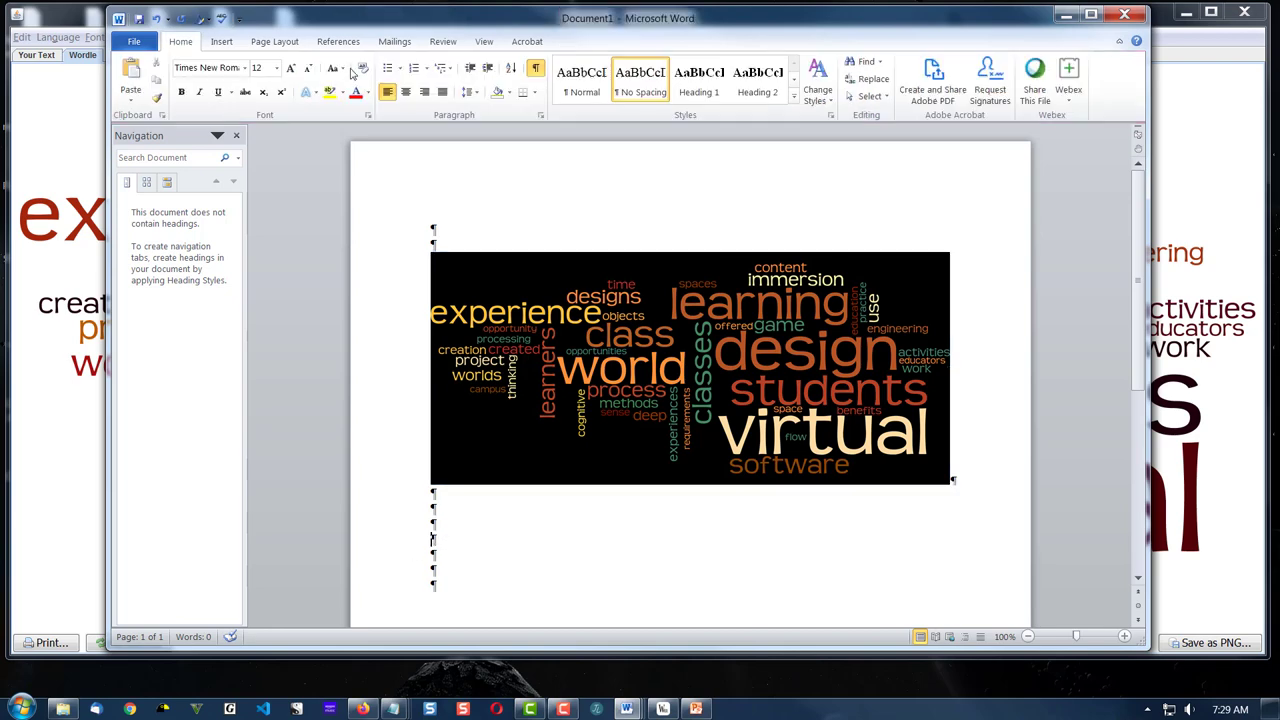
click(221, 41)
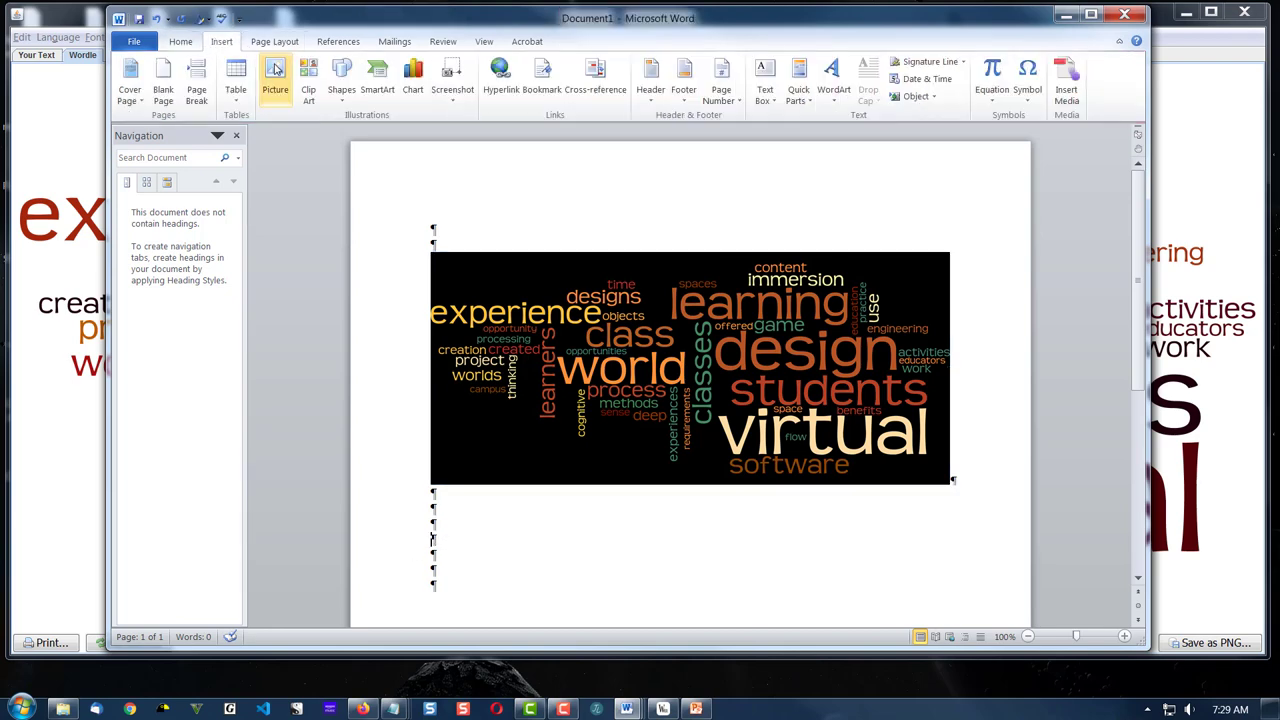
click(276, 69)
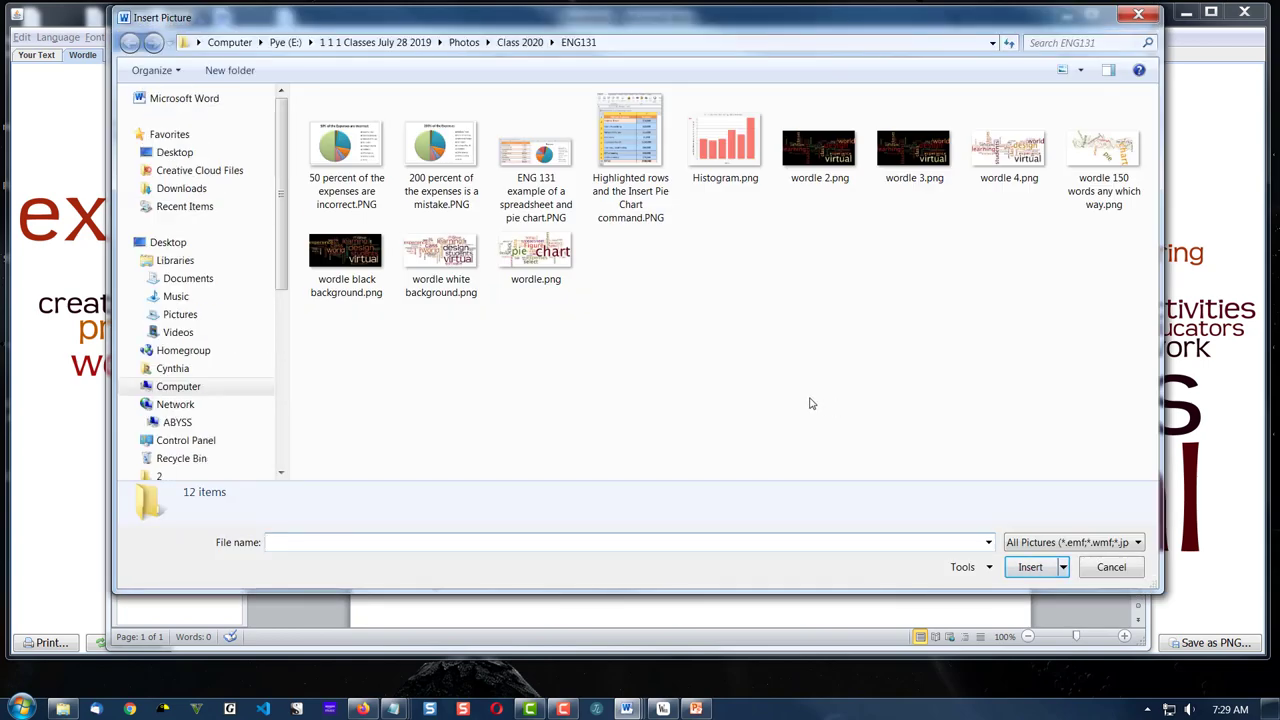
double_click(440, 262)
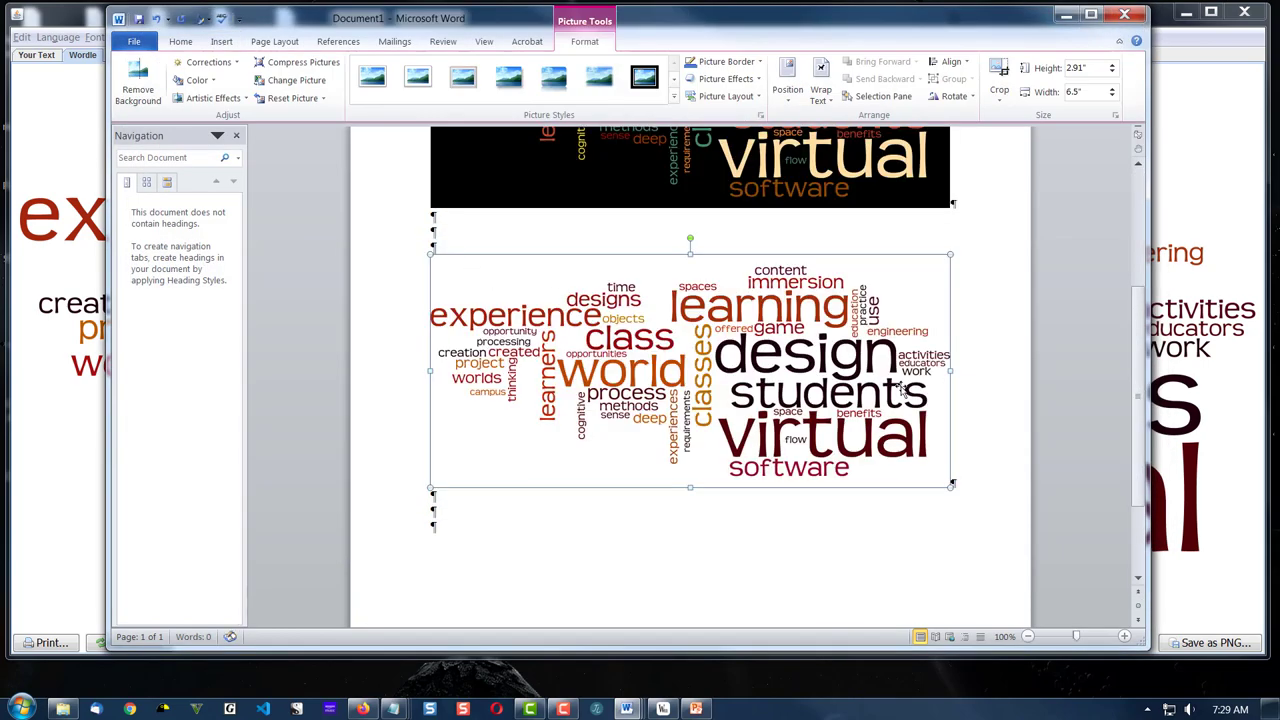
click(1089, 251)
- Scroll up and turn off Show/Hide ¶ to hide the formatting marks
scroll(1146, 258, up, 3)
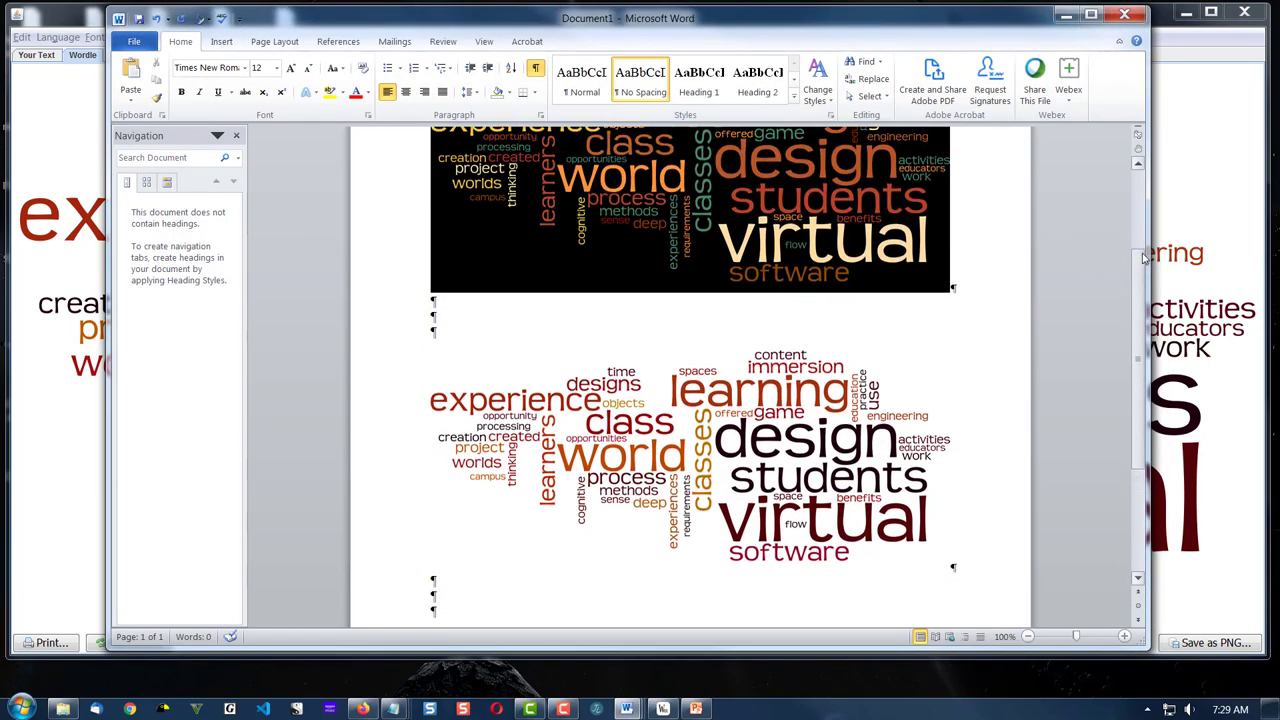
scroll(1146, 258, up, 2)
click(537, 68)
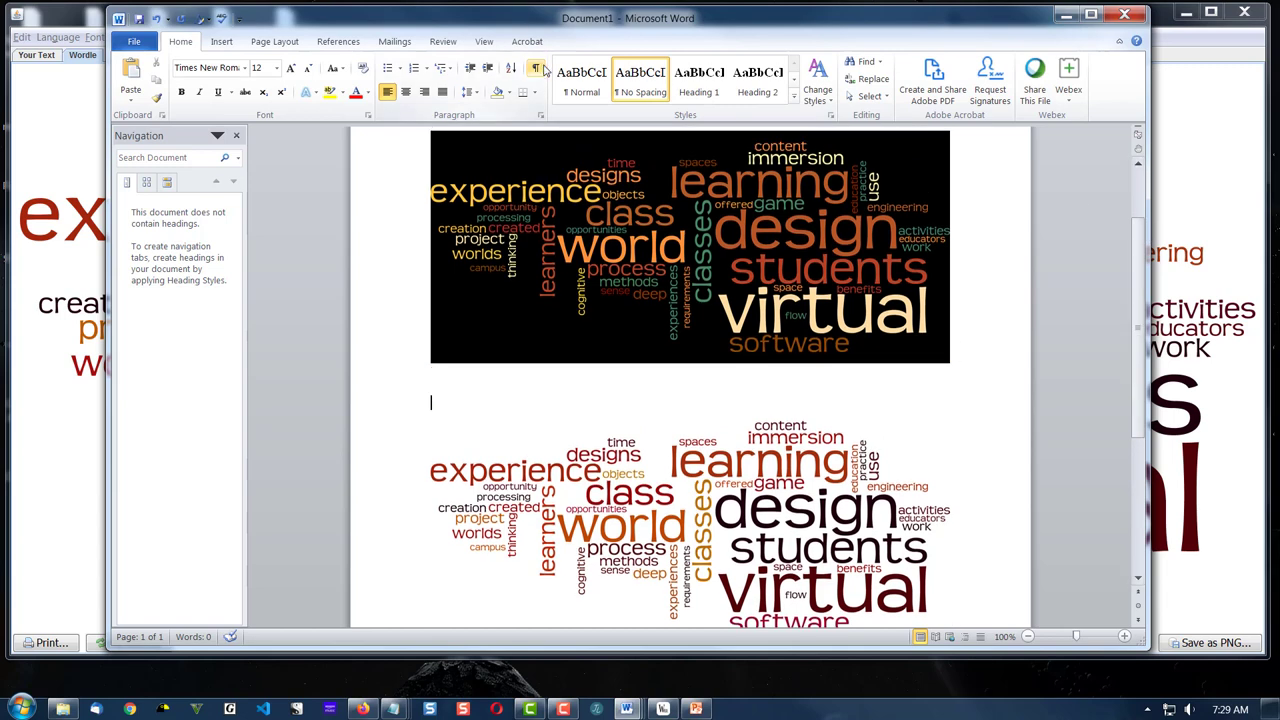
mouse_move(1138, 330)
mouse_down()
mouse_move(1137, 319)
mouse_move(1136, 338)
mouse_move(1128, 330)
mouse_up()
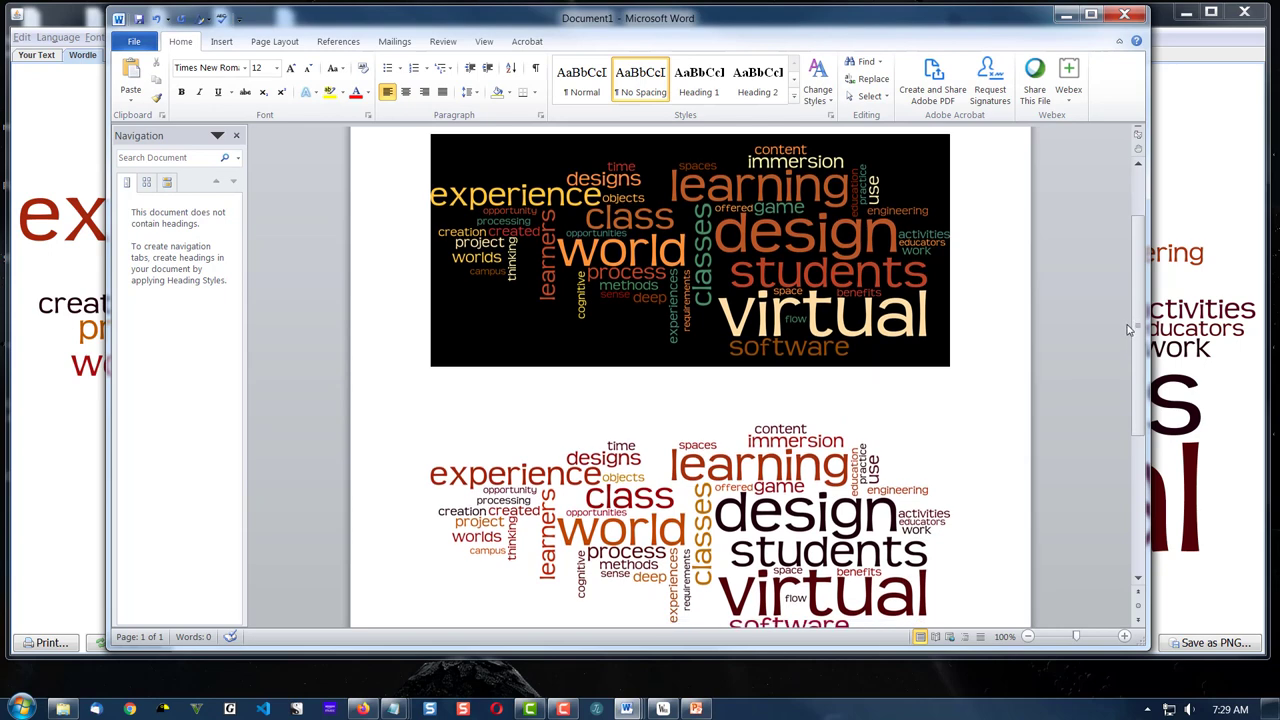
- Maximise the Word window, then switch back to the Wordle page in Firefox
click(1092, 16)
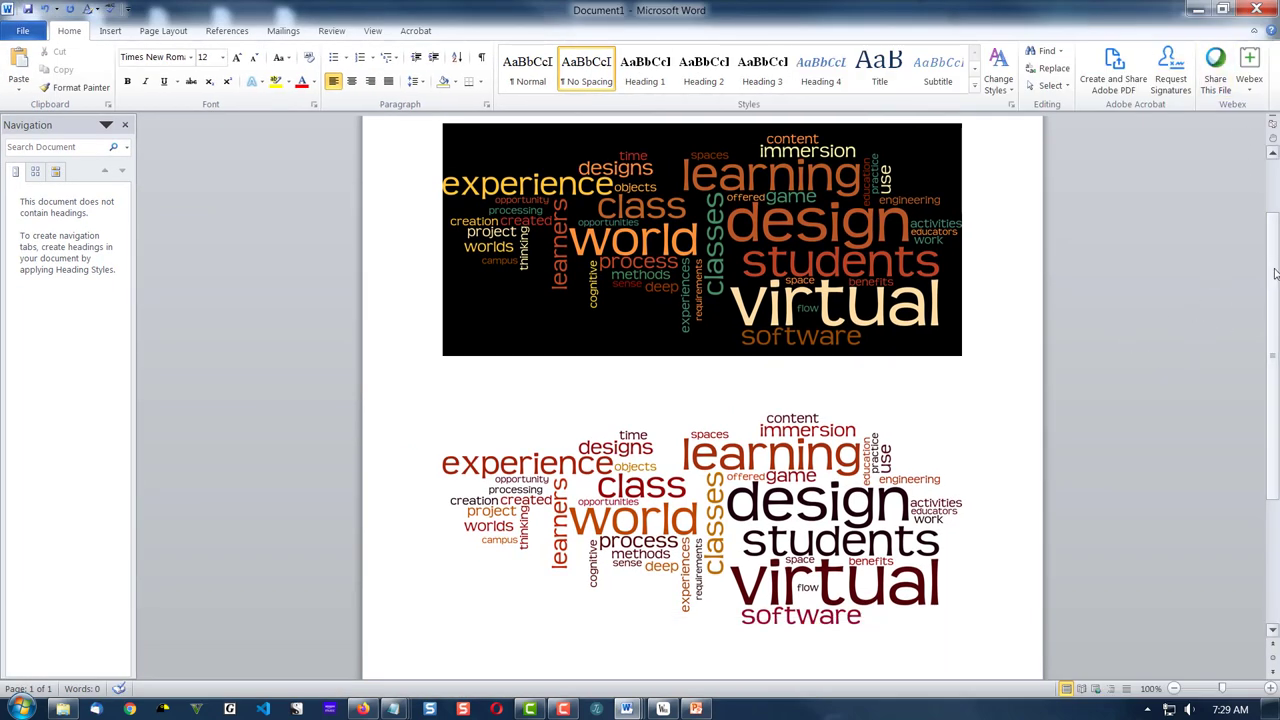
drag(1275, 273, 1275, 260)
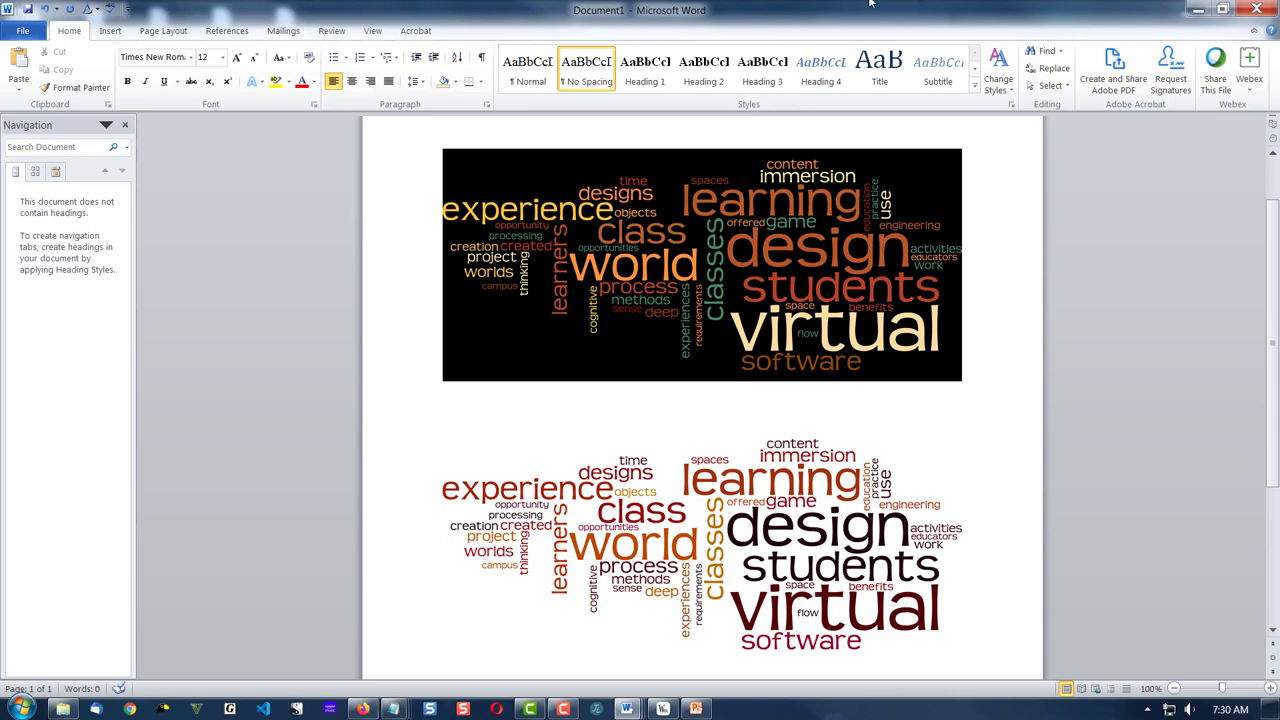
key(alt+Tab)
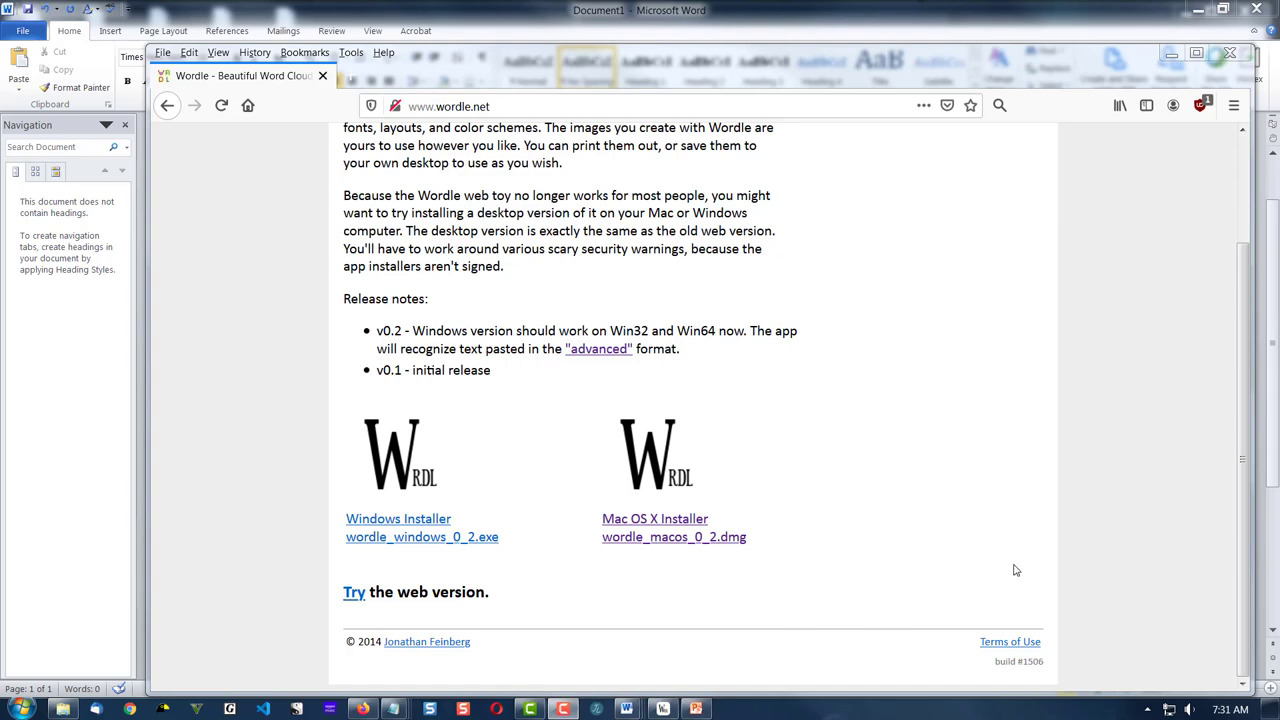
- Scroll the wordle.net page up to its introduction and installer downloads
drag(1246, 278, 1257, 118)
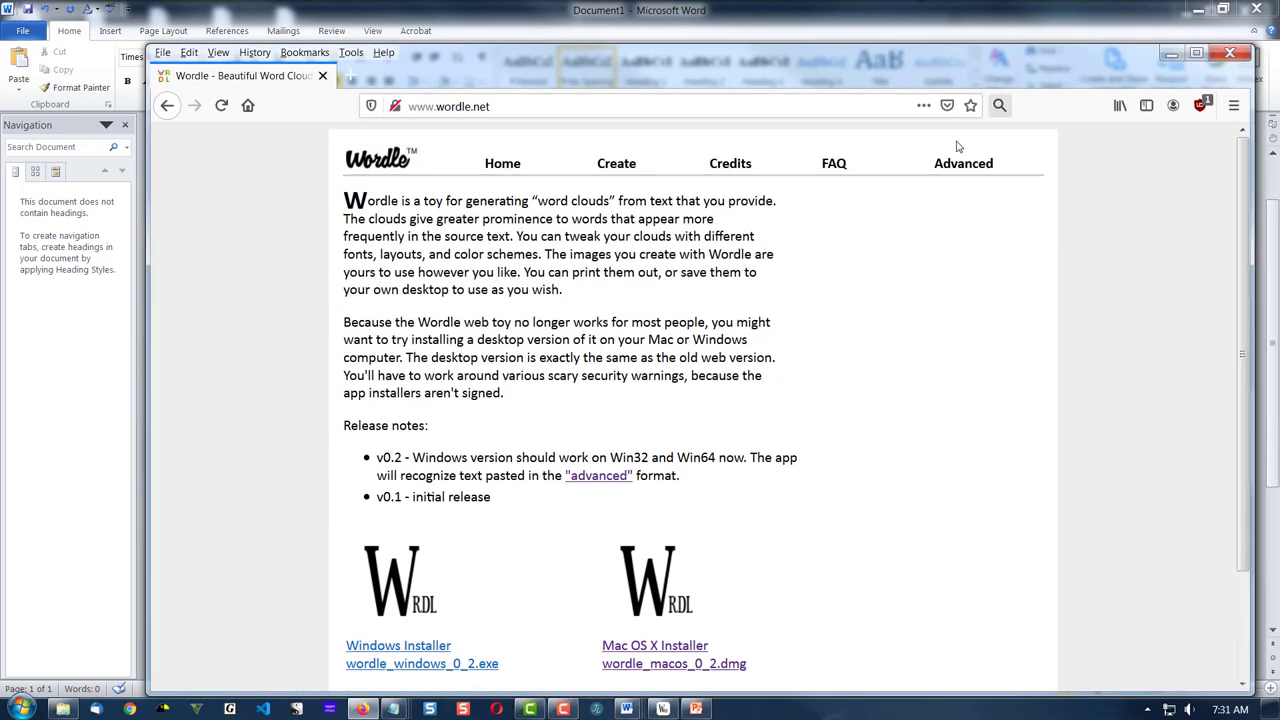